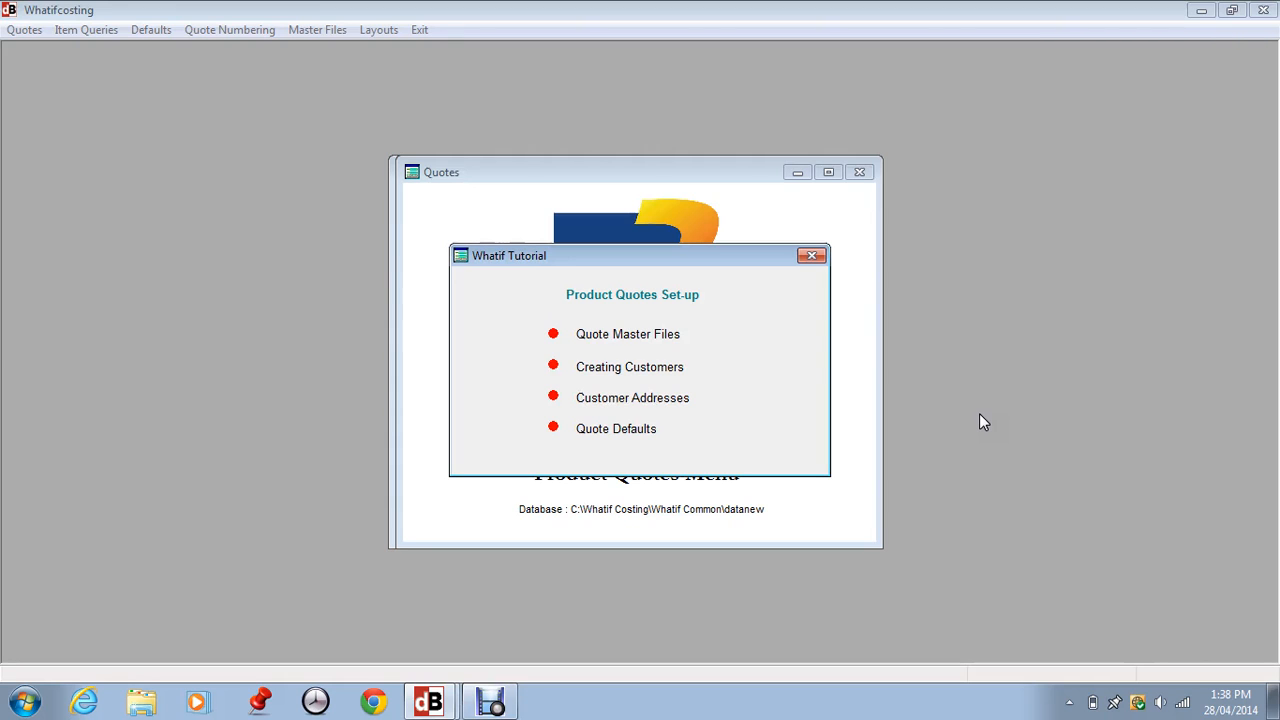
Close the Whatif Tutorial overview to reveal the Product Quotes Menu.
click(813, 257)
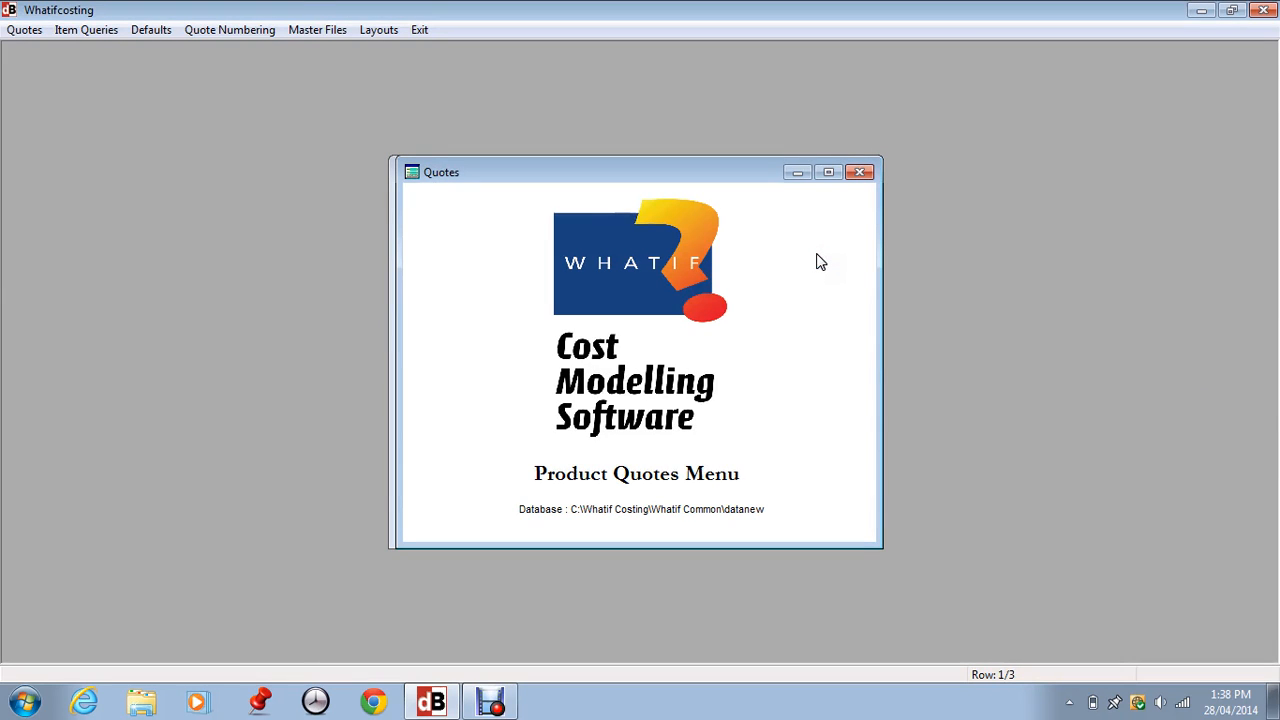
click(305, 33)
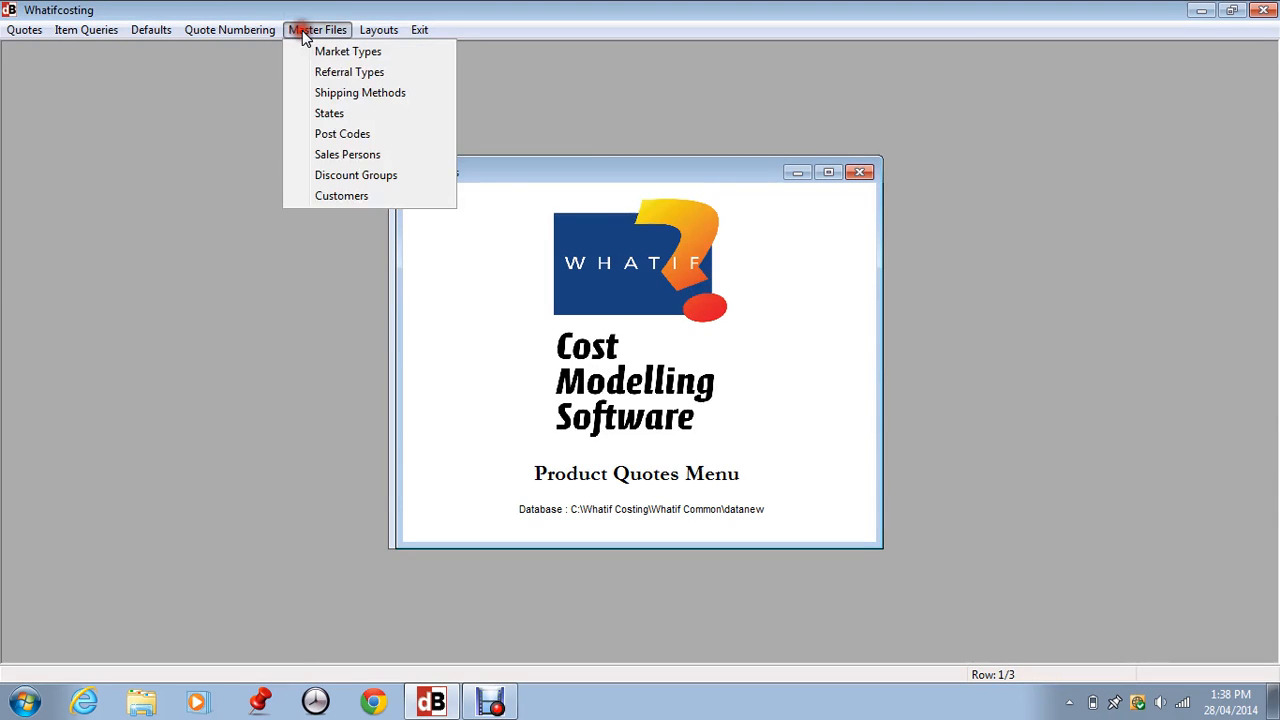
click(338, 54)
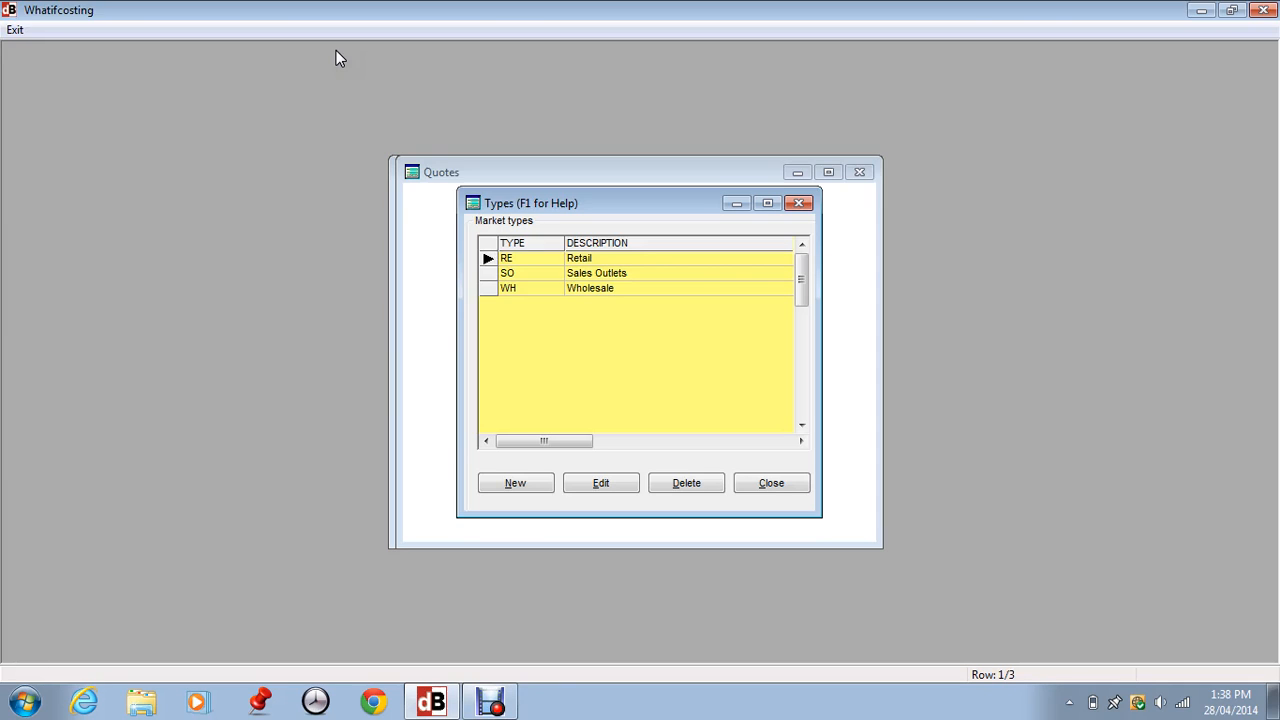
click(333, 48)
click(586, 486)
click(682, 408)
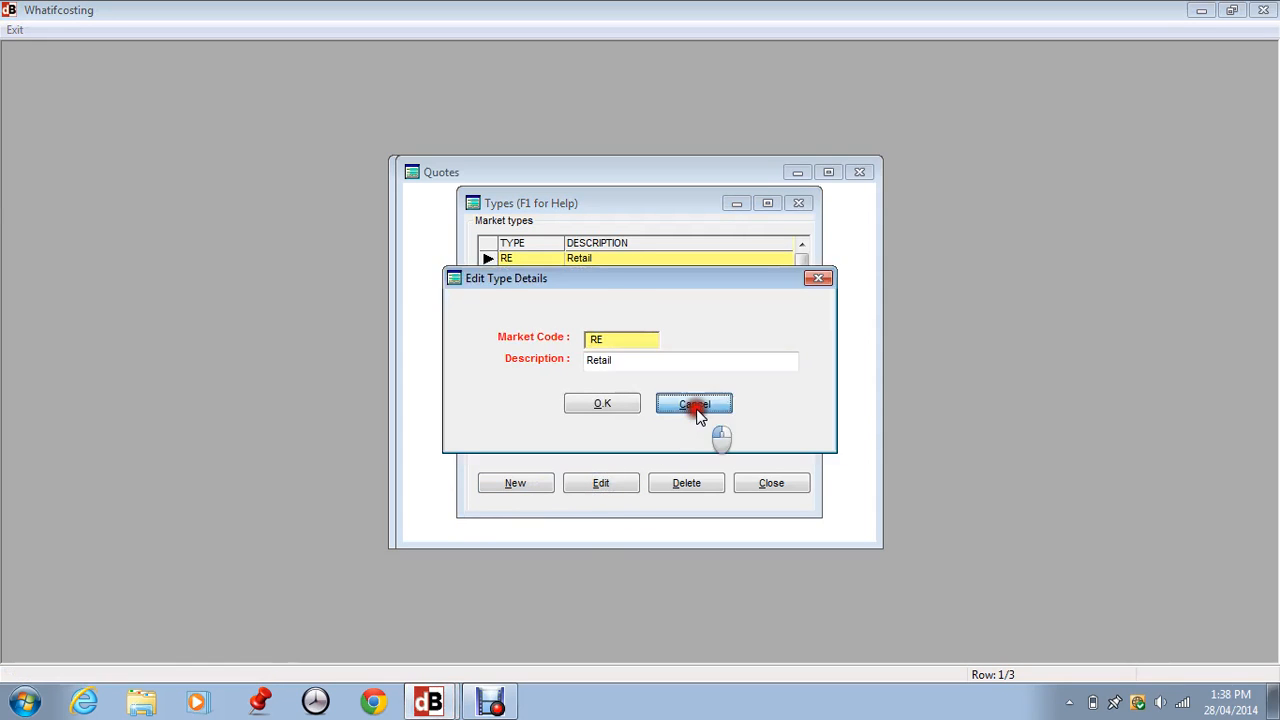
click(773, 487)
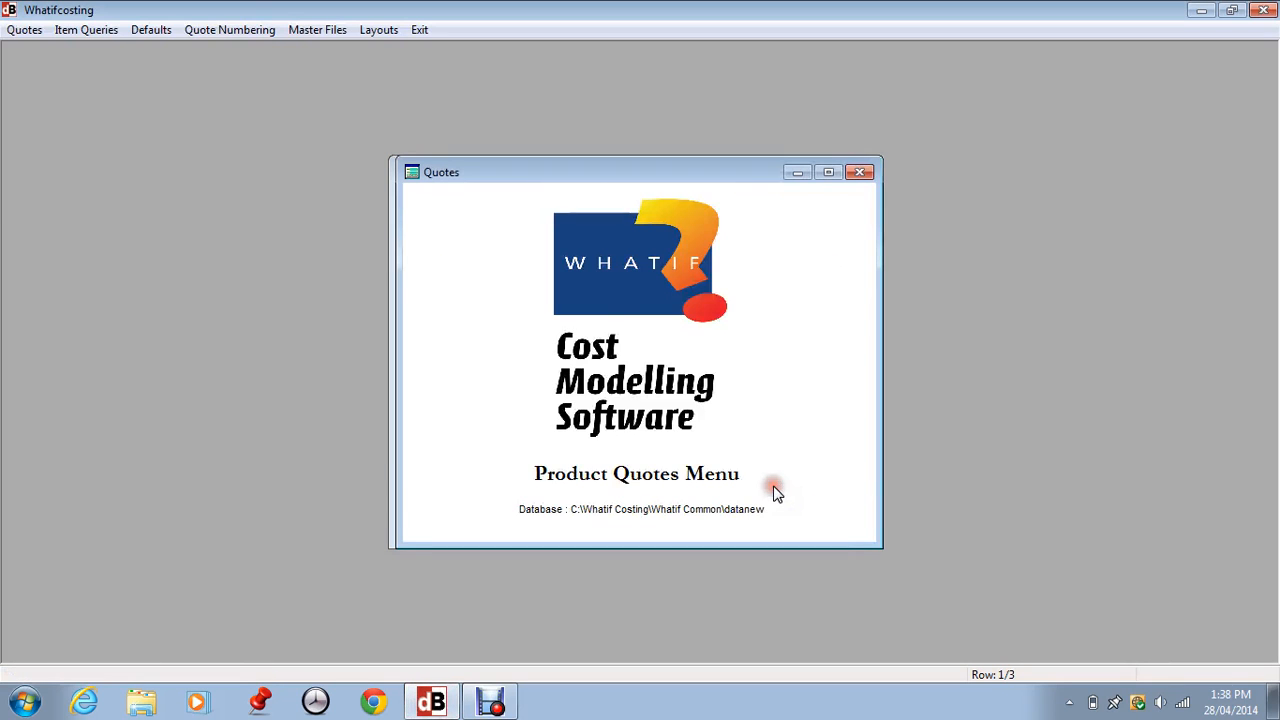
click(317, 30)
click(333, 72)
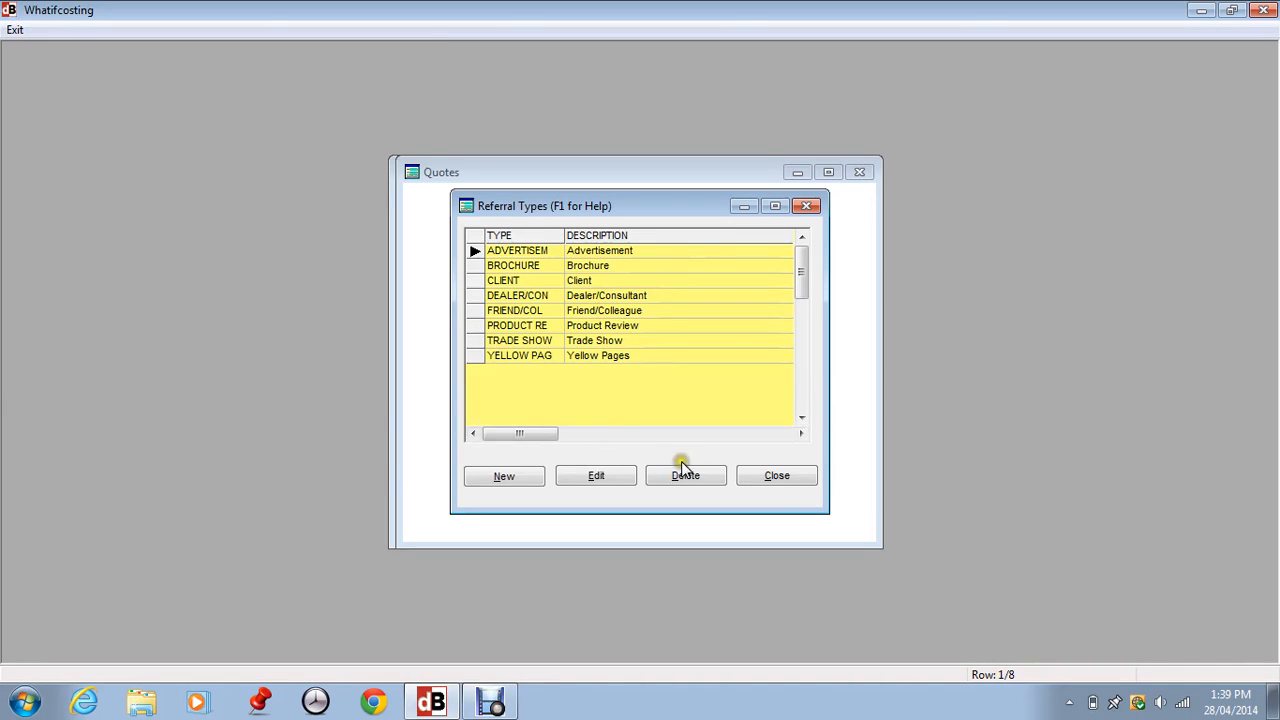
click(793, 480)
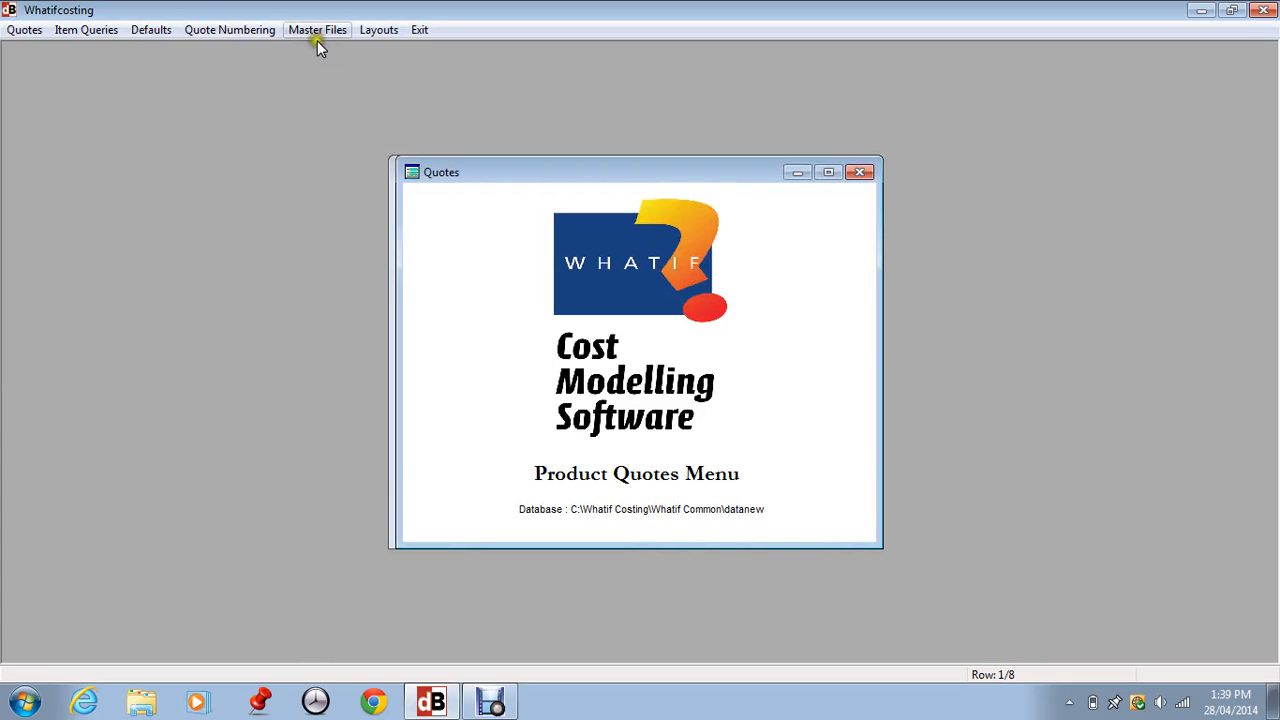
click(318, 34)
click(338, 92)
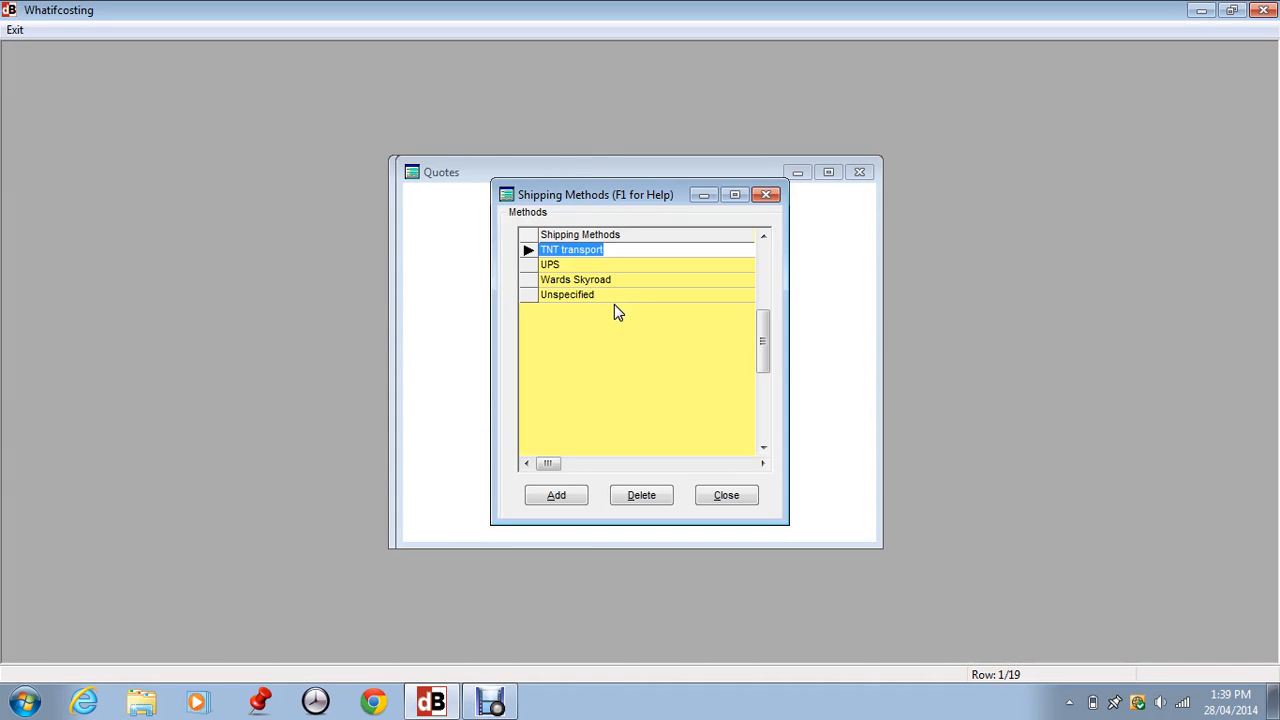
click(726, 494)
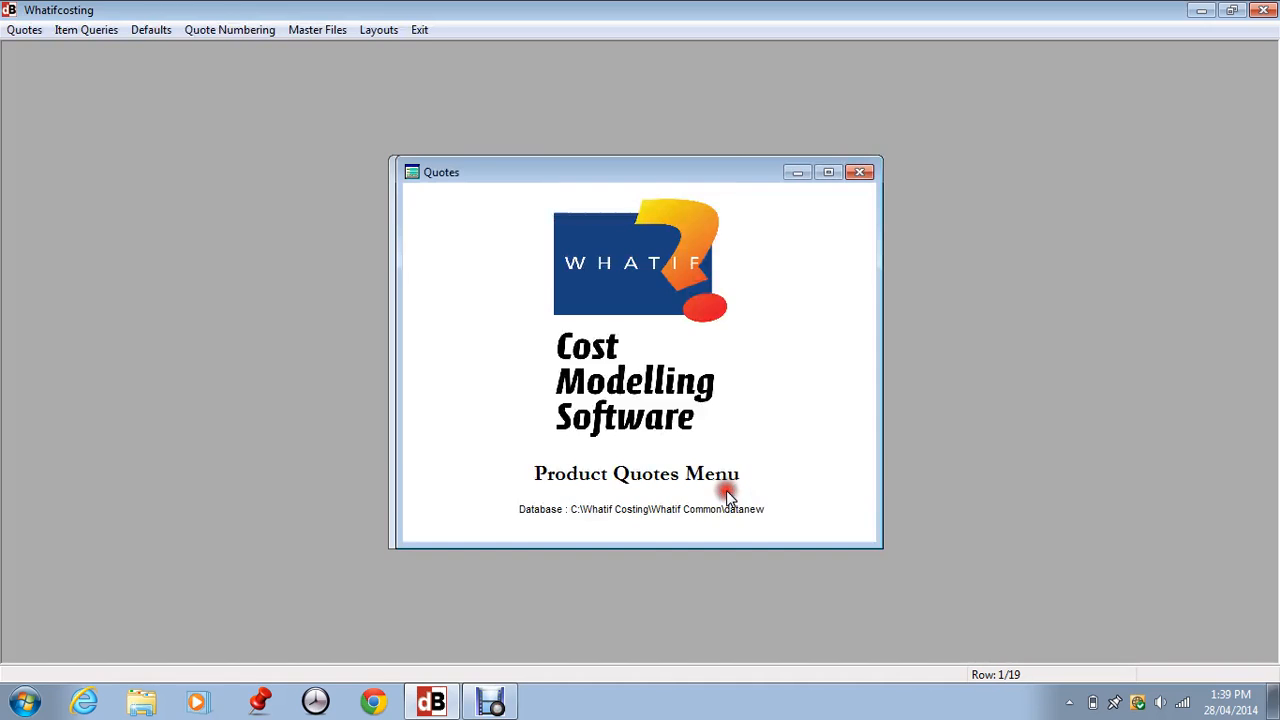
click(329, 32)
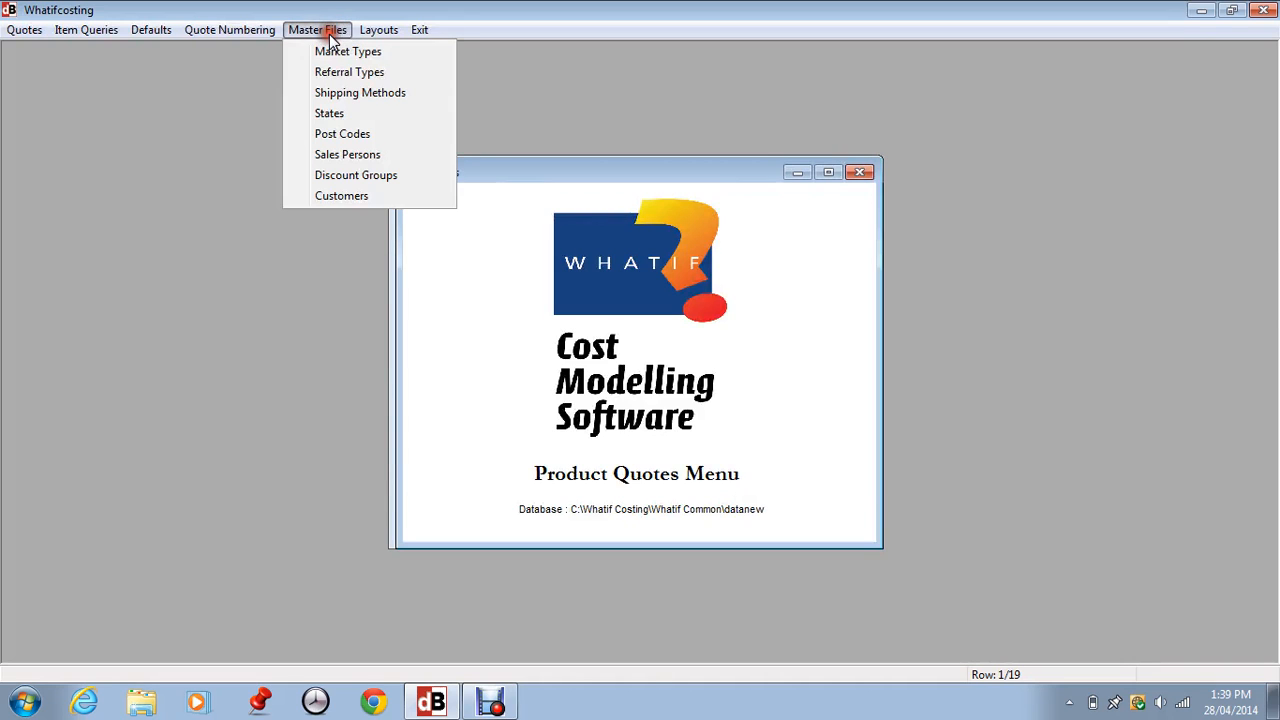
click(326, 110)
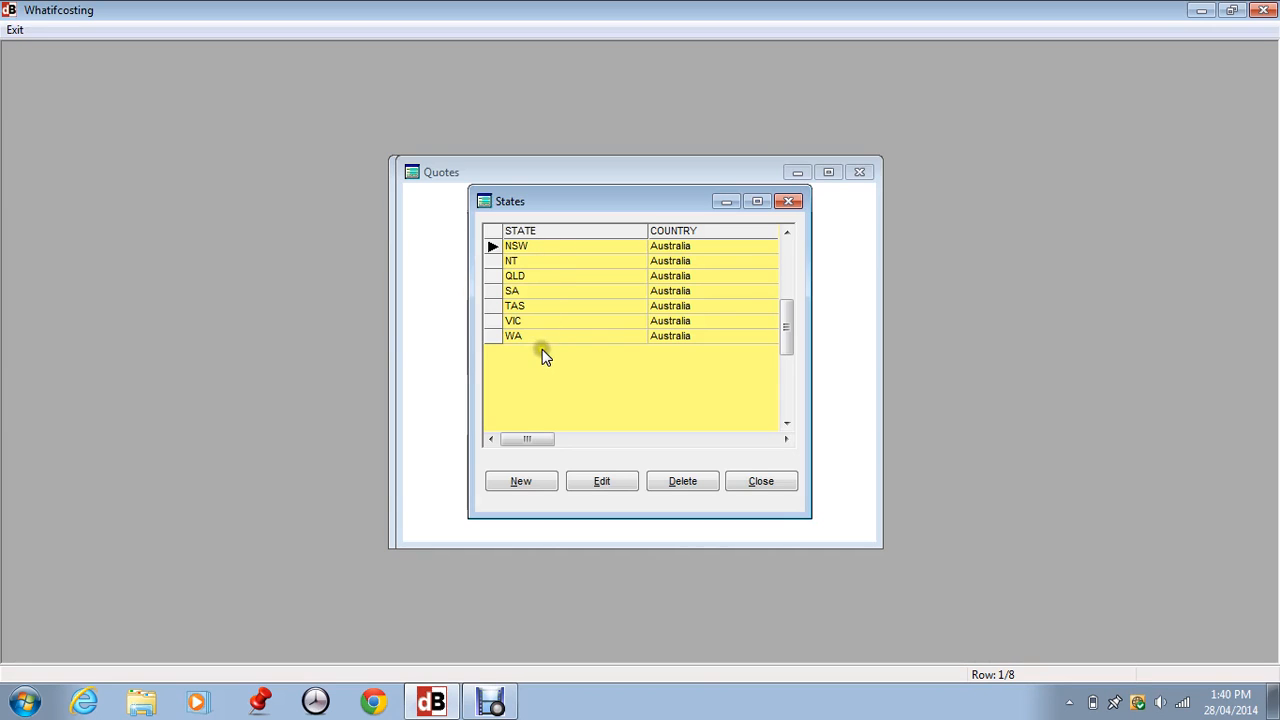
click(760, 481)
click(335, 33)
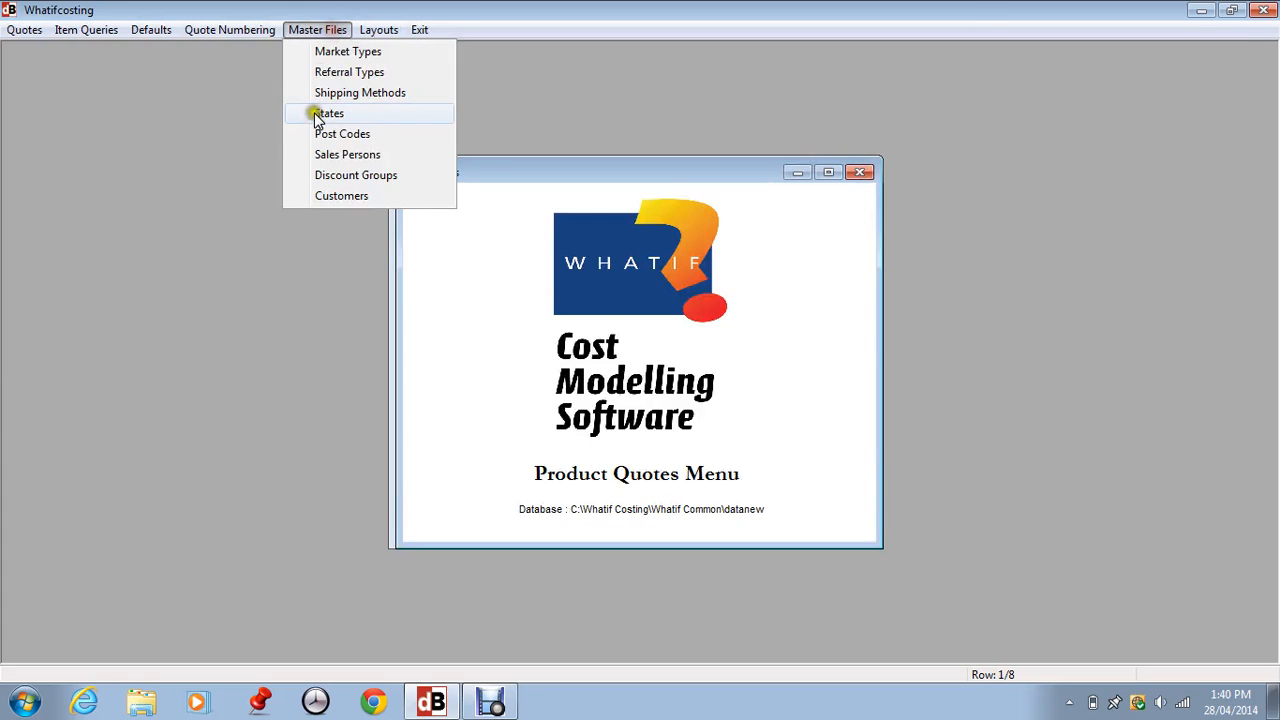
click(325, 132)
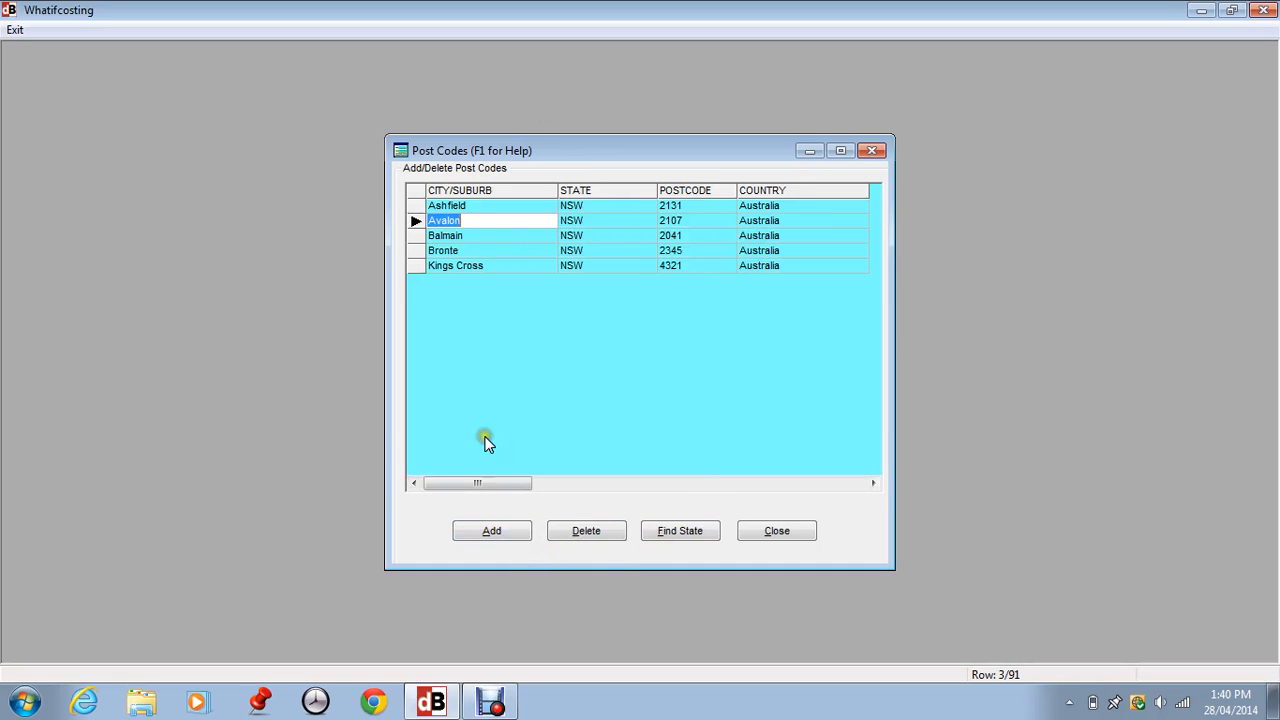
click(489, 530)
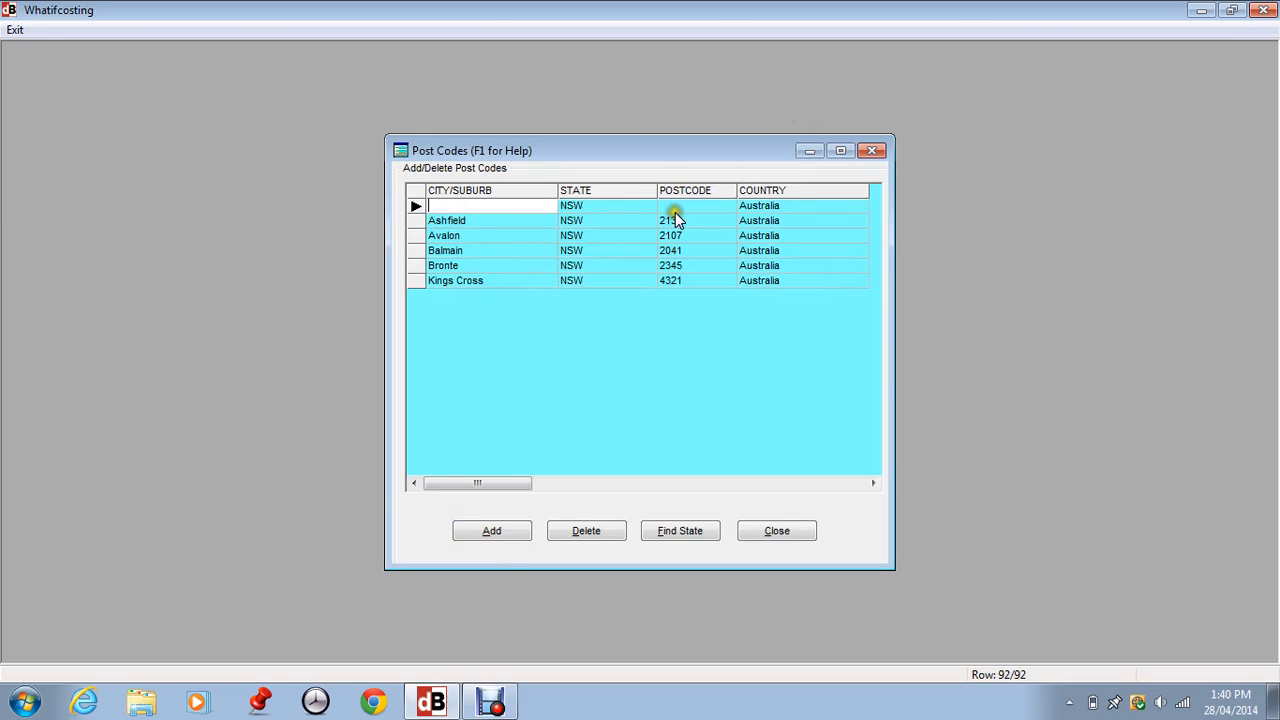
click(590, 535)
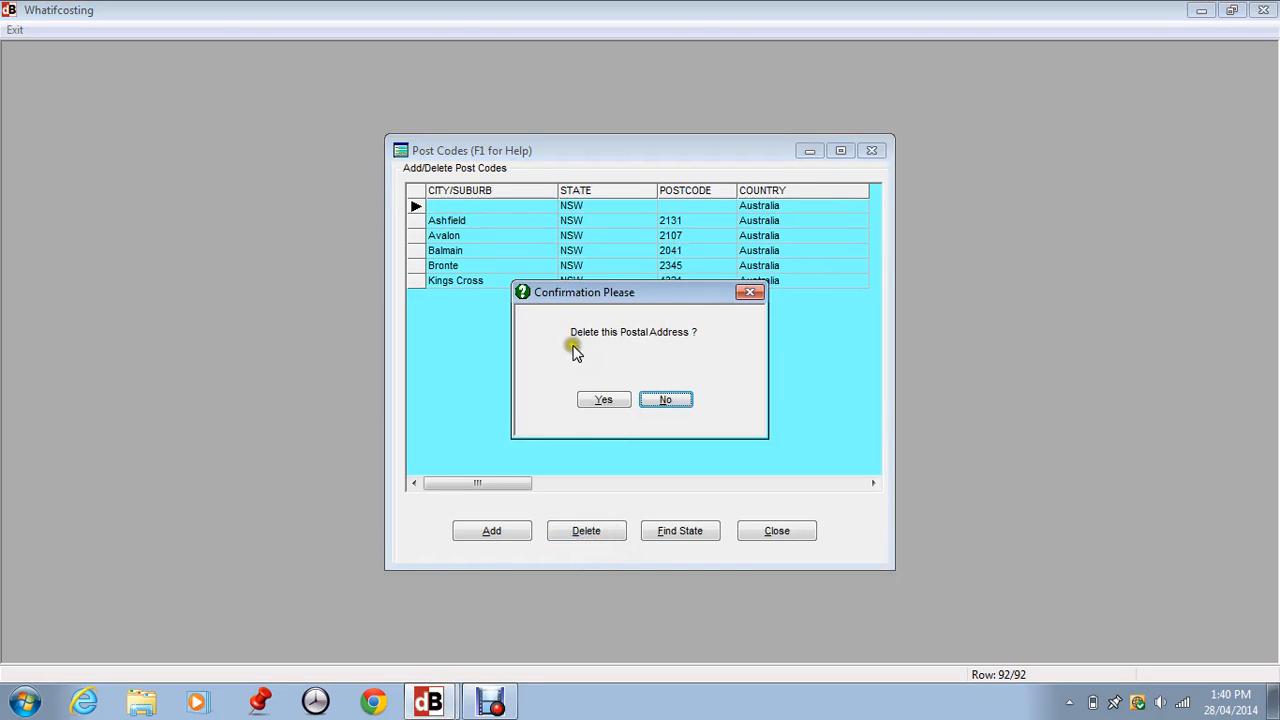
click(601, 398)
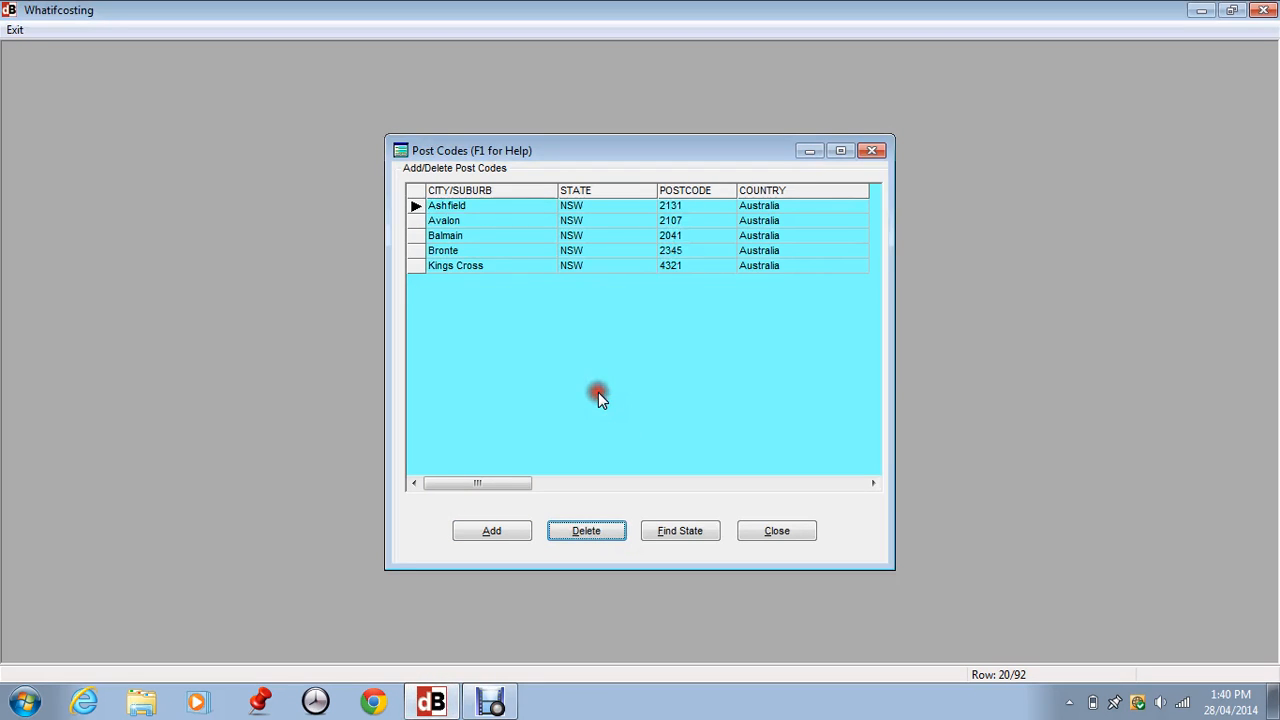
click(777, 531)
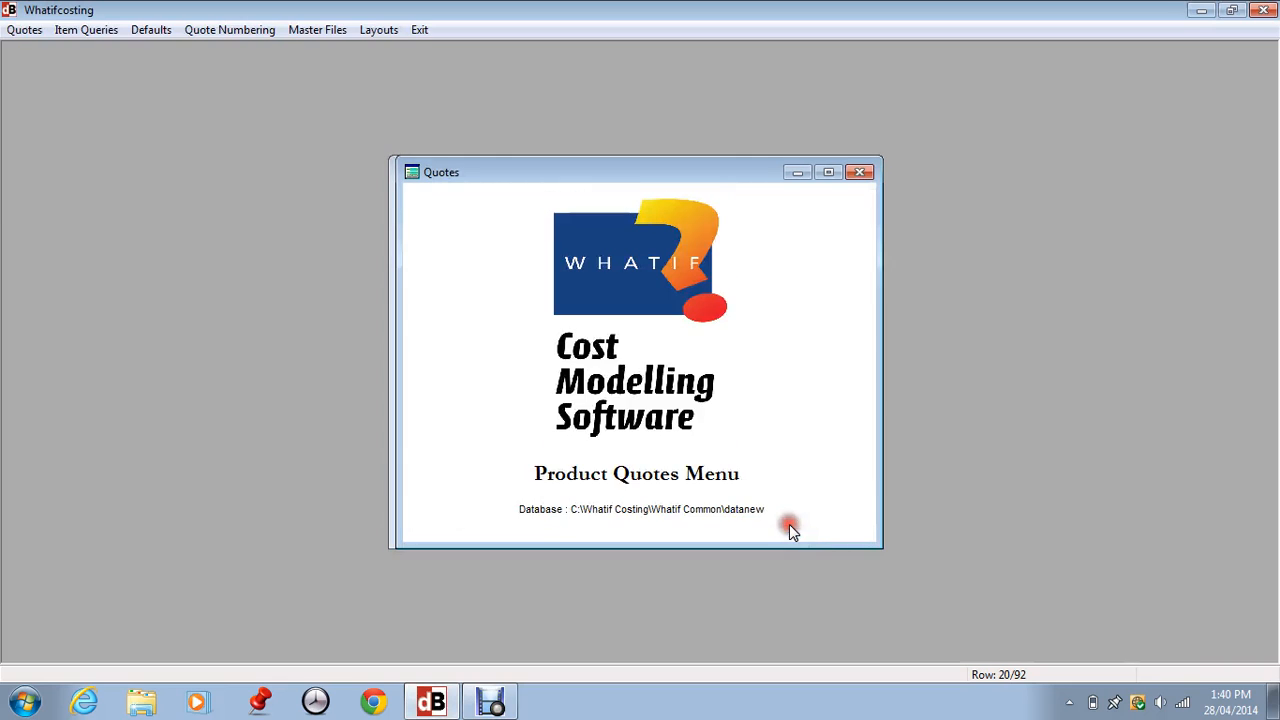
click(323, 30)
click(357, 152)
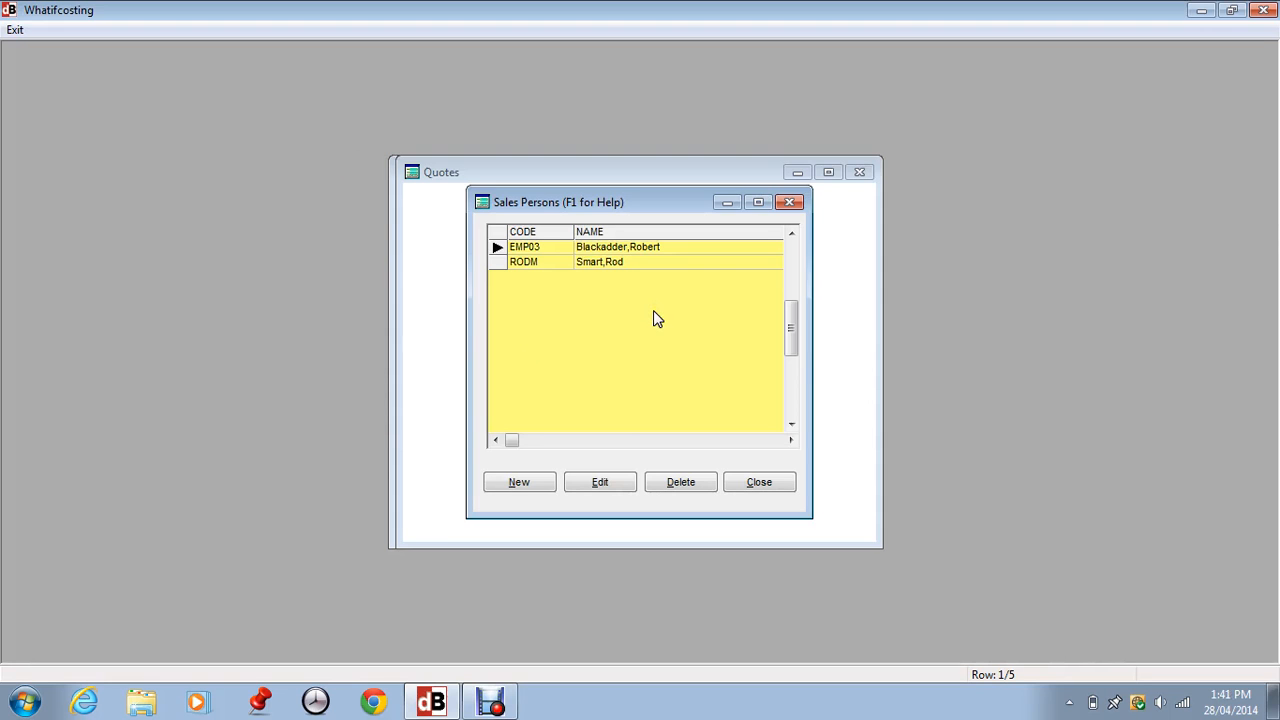
click(760, 484)
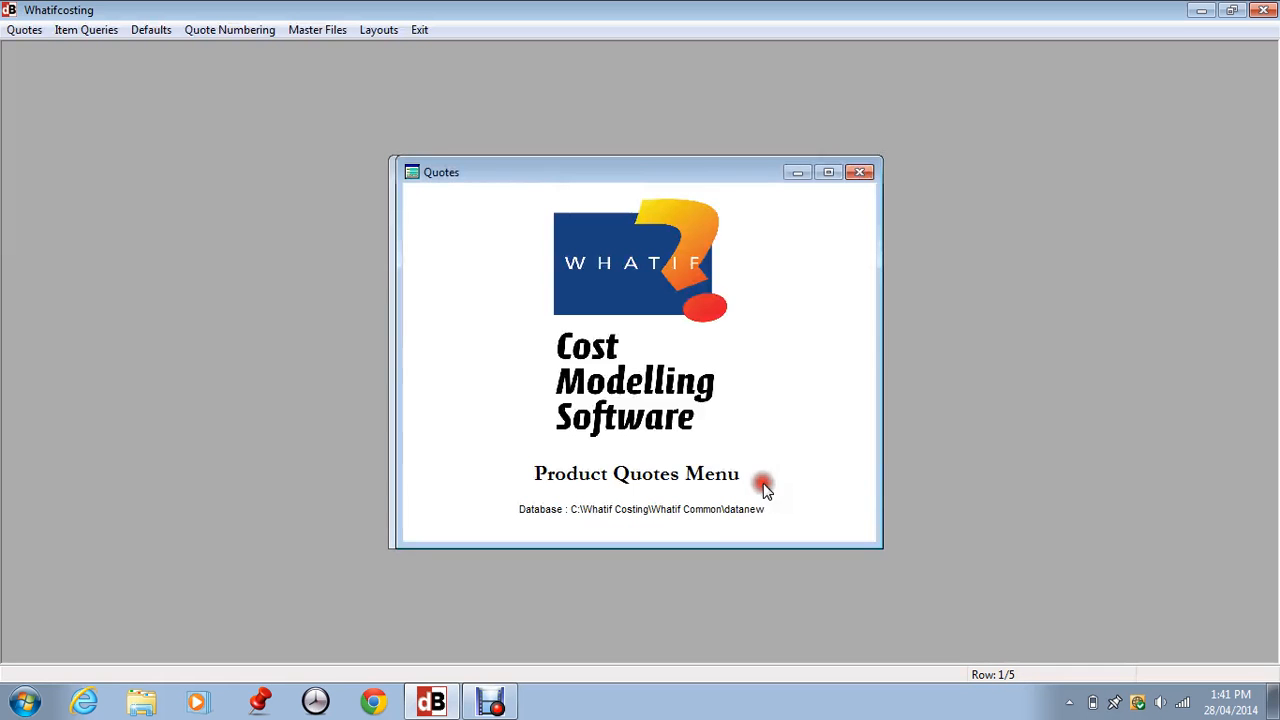
click(317, 30)
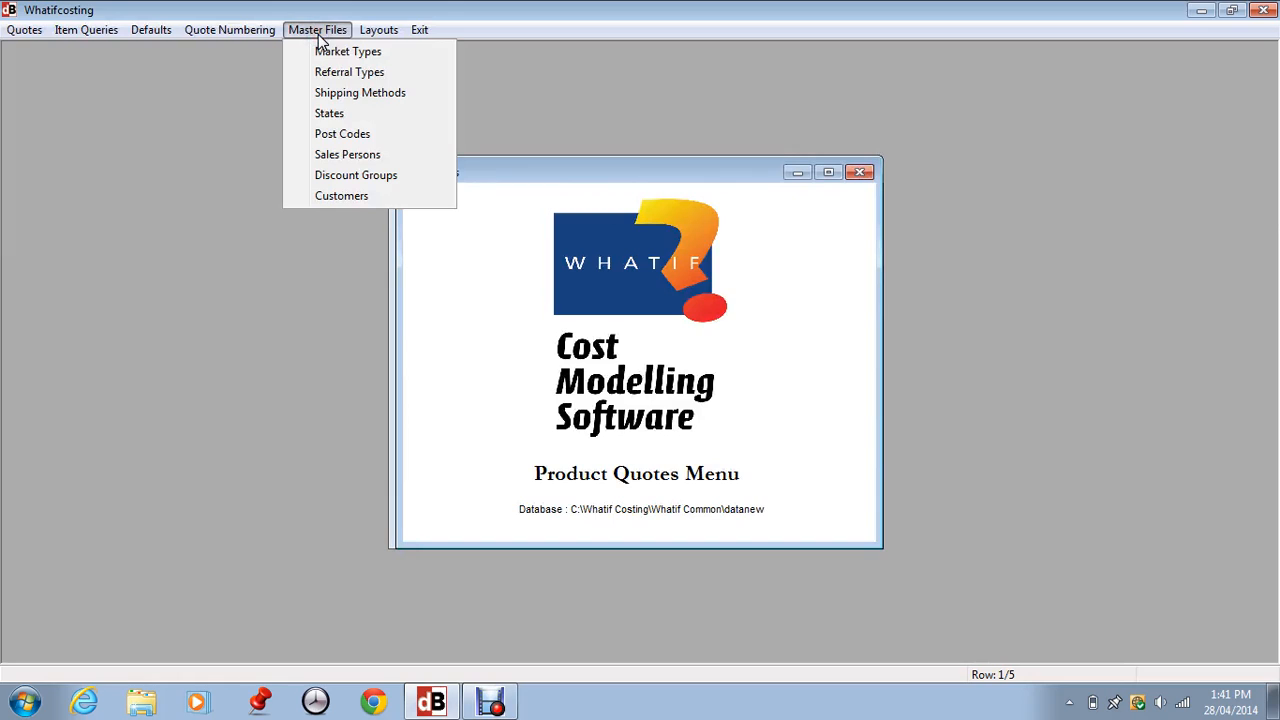
click(347, 176)
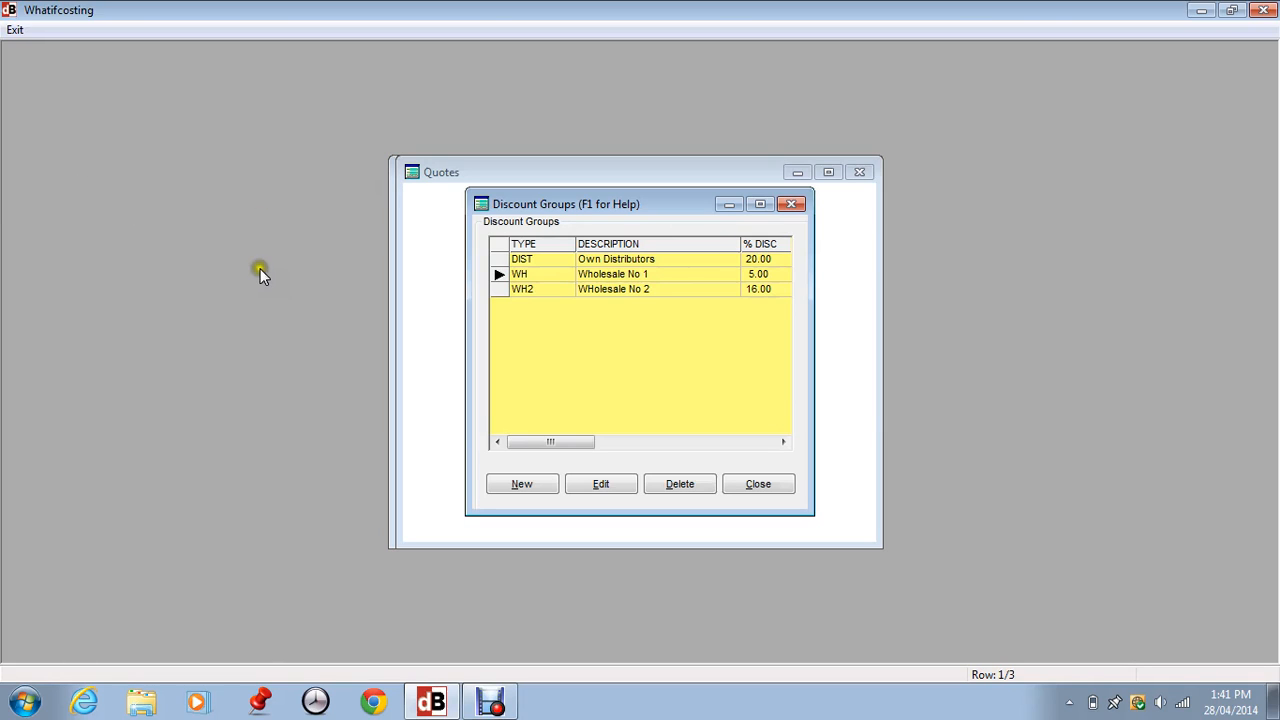
click(600, 485)
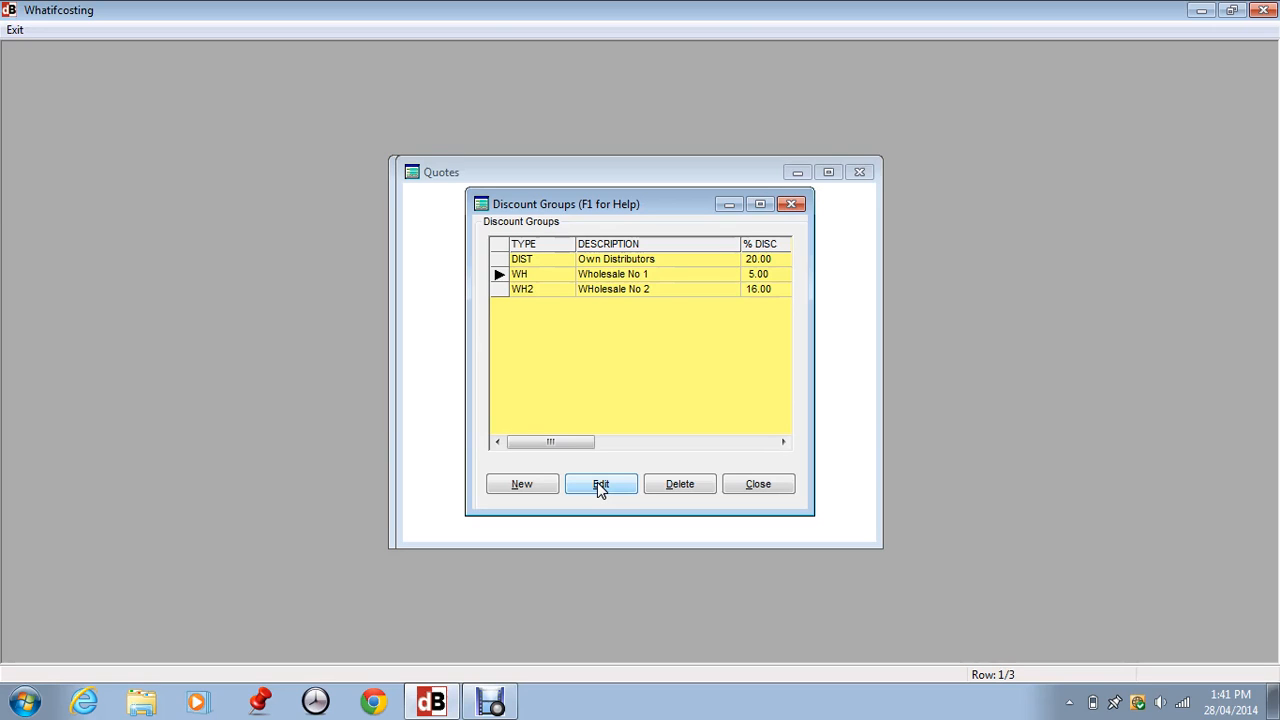
click(780, 489)
click(322, 33)
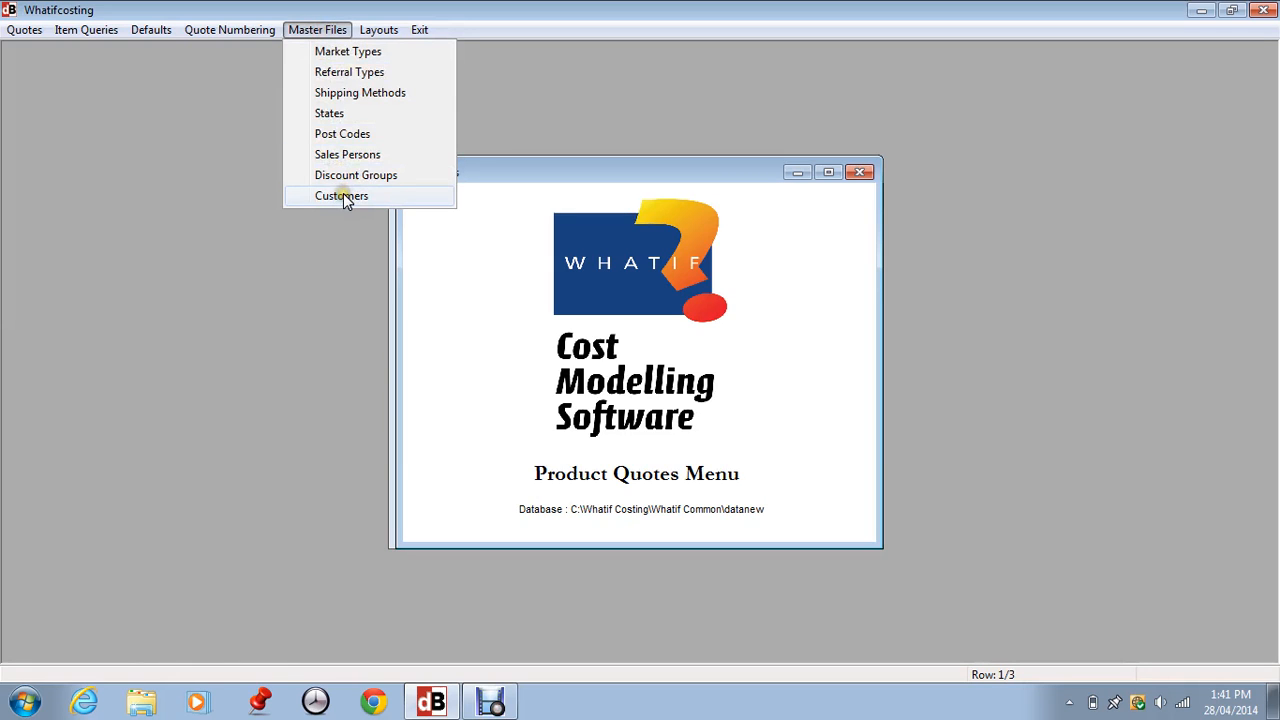
Open the All Customers list from Master Files and start a new customer record.
click(342, 195)
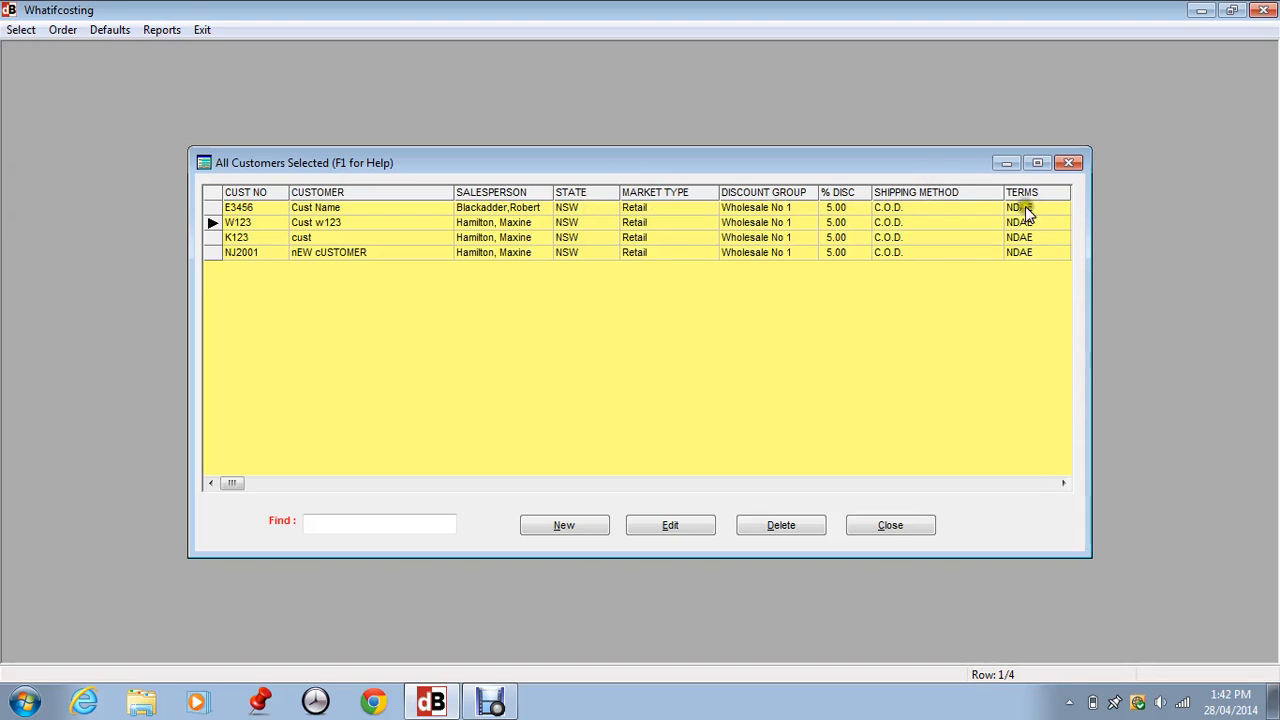
click(560, 527)
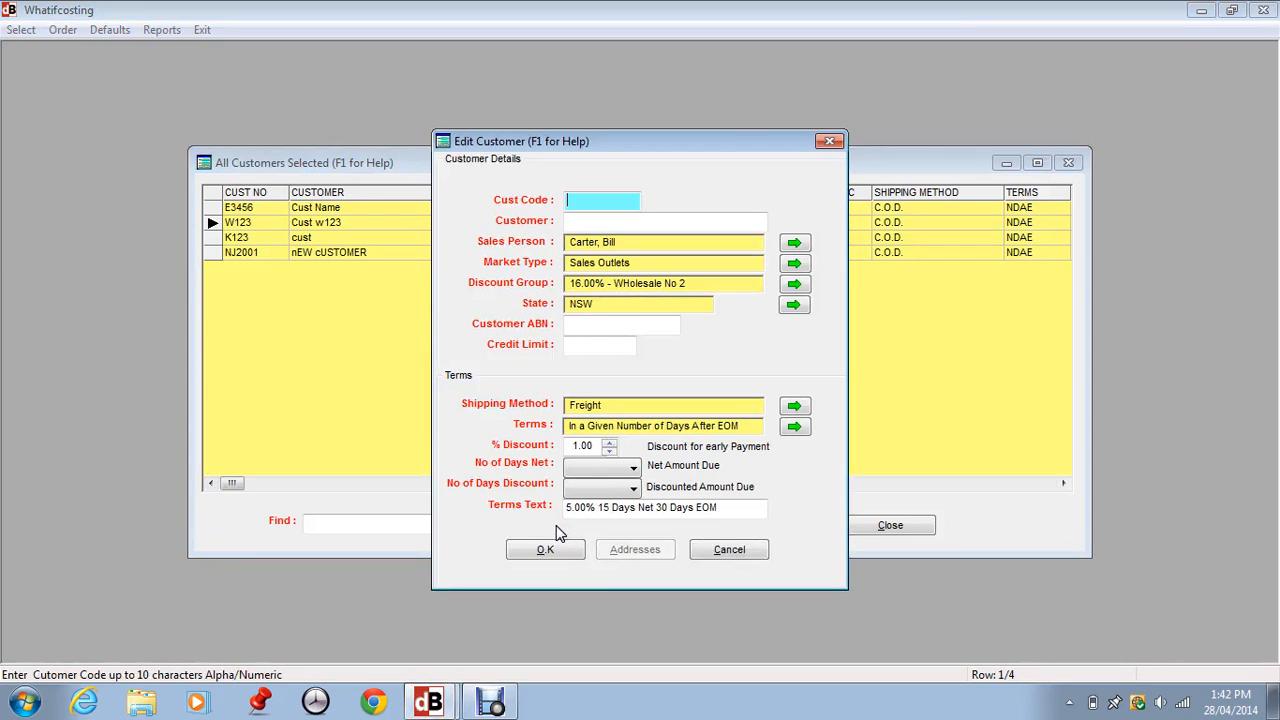
Enter the new customer's code and the company name New Customer Pty Ltd.
text(NEW001)
key(Tab)
text(Ne)
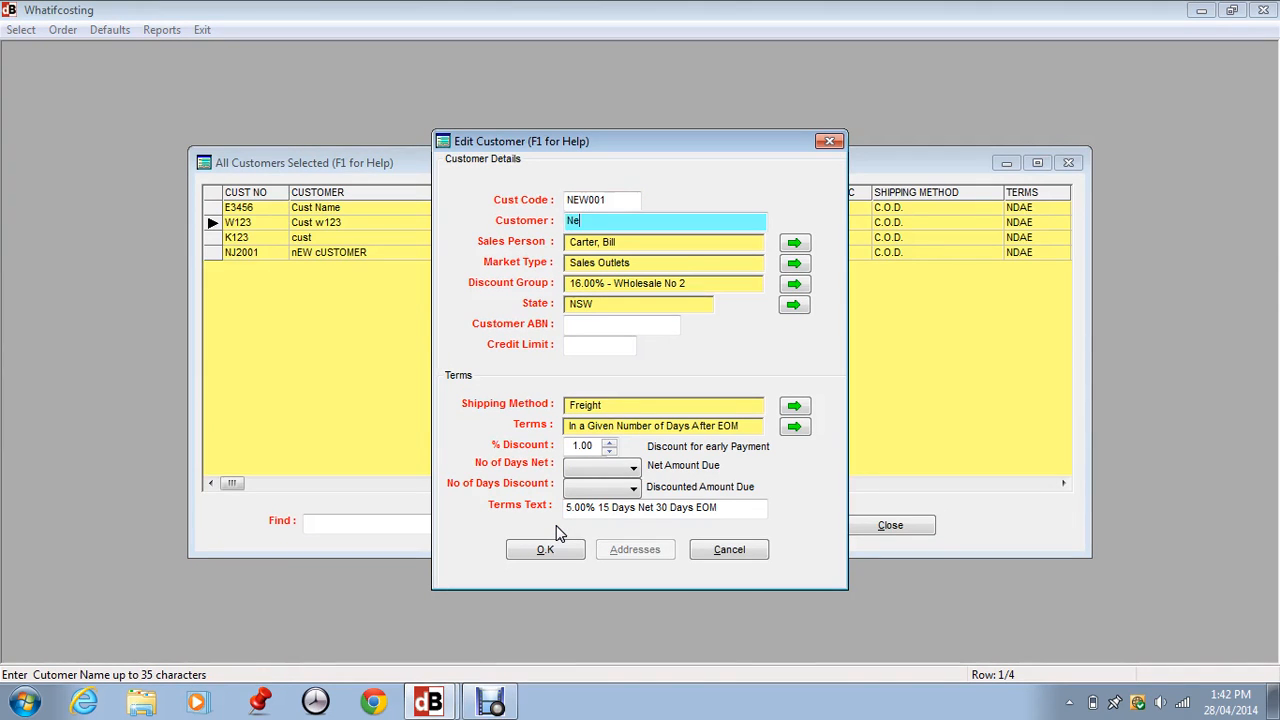
text(w Customer Pty Ltd)
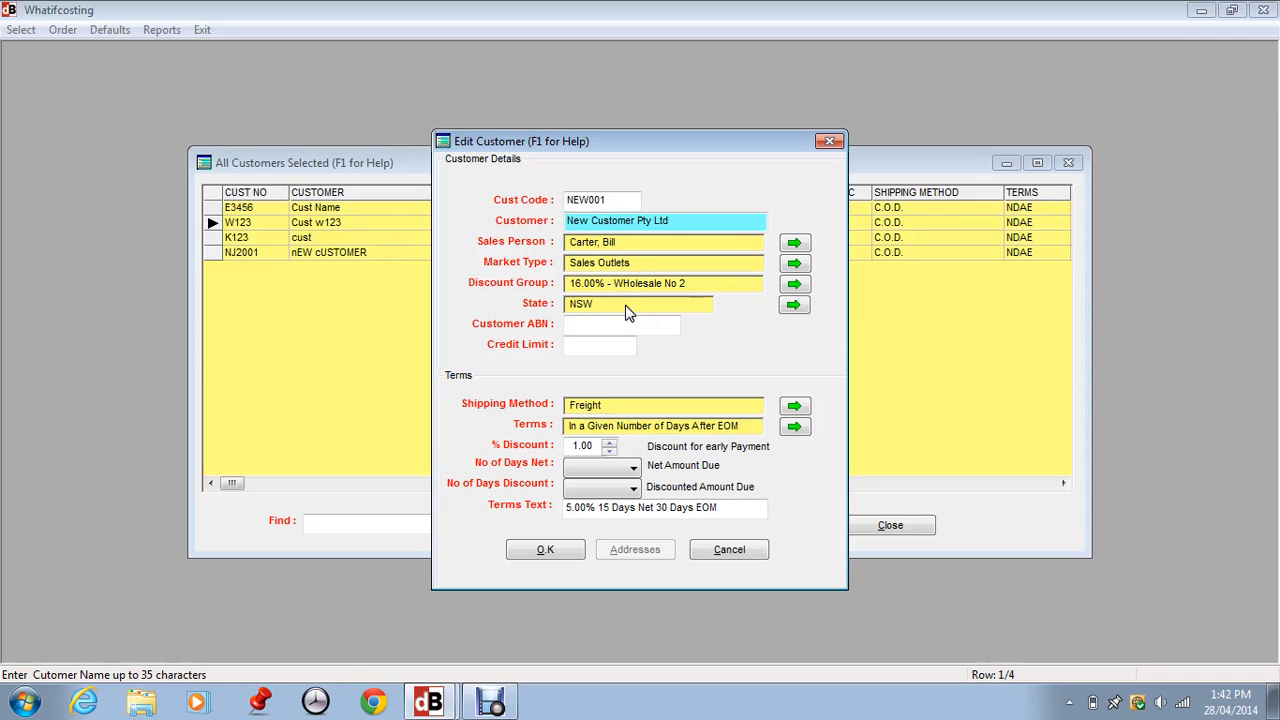
click(793, 244)
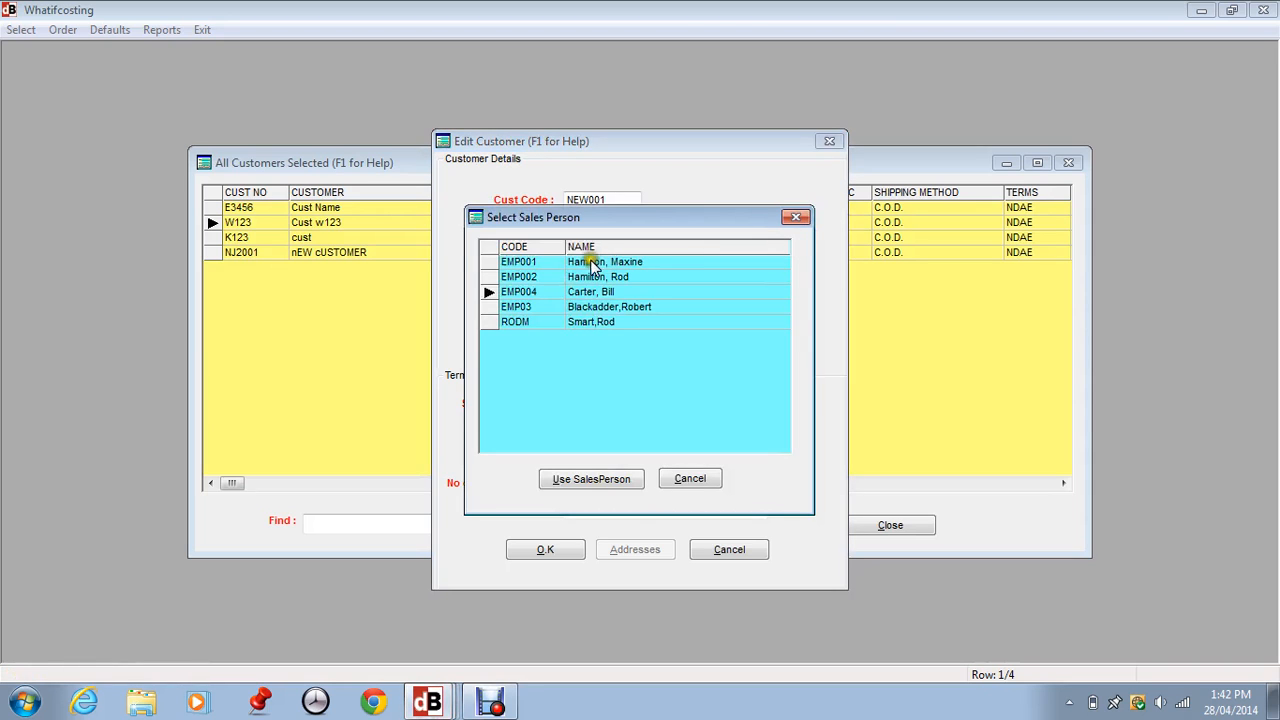
Assign salesperson EMP001 to the customer and pick Wholesale as the market type.
click(546, 264)
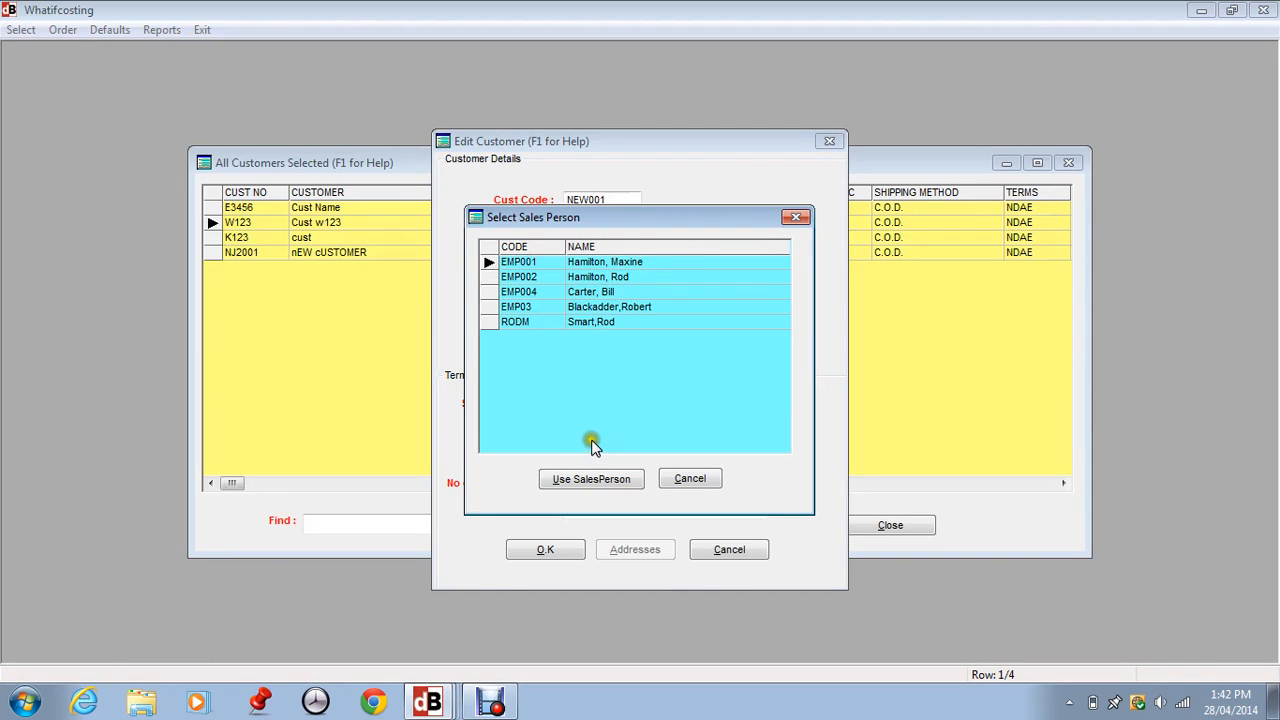
click(592, 478)
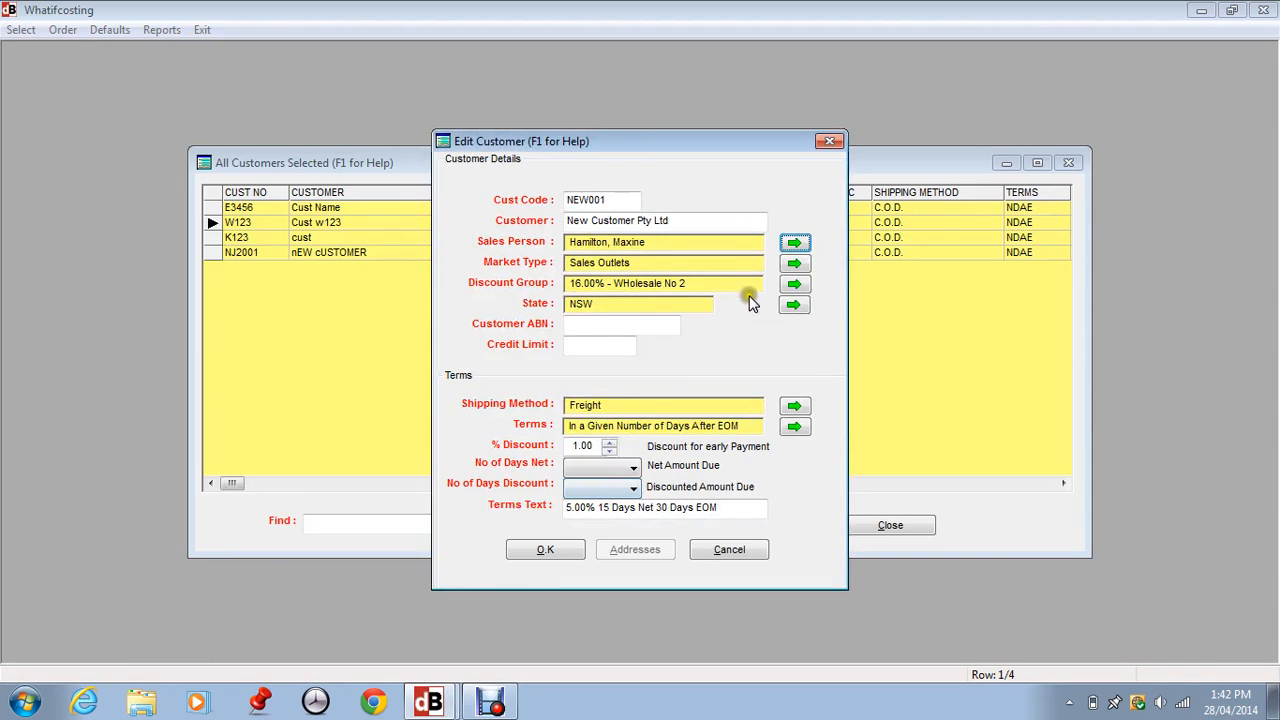
click(794, 263)
click(558, 287)
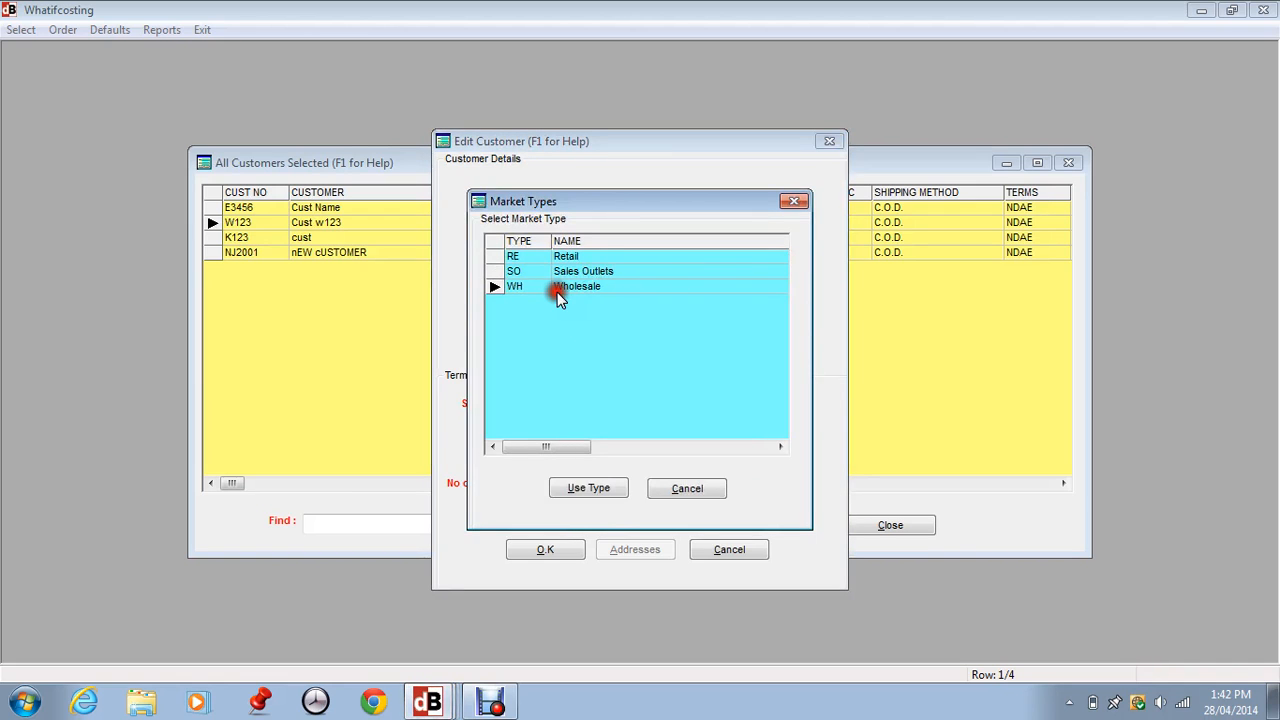
Confirm Wholesale, then enter the customer's ABN and a 67,890 credit limit.
click(585, 487)
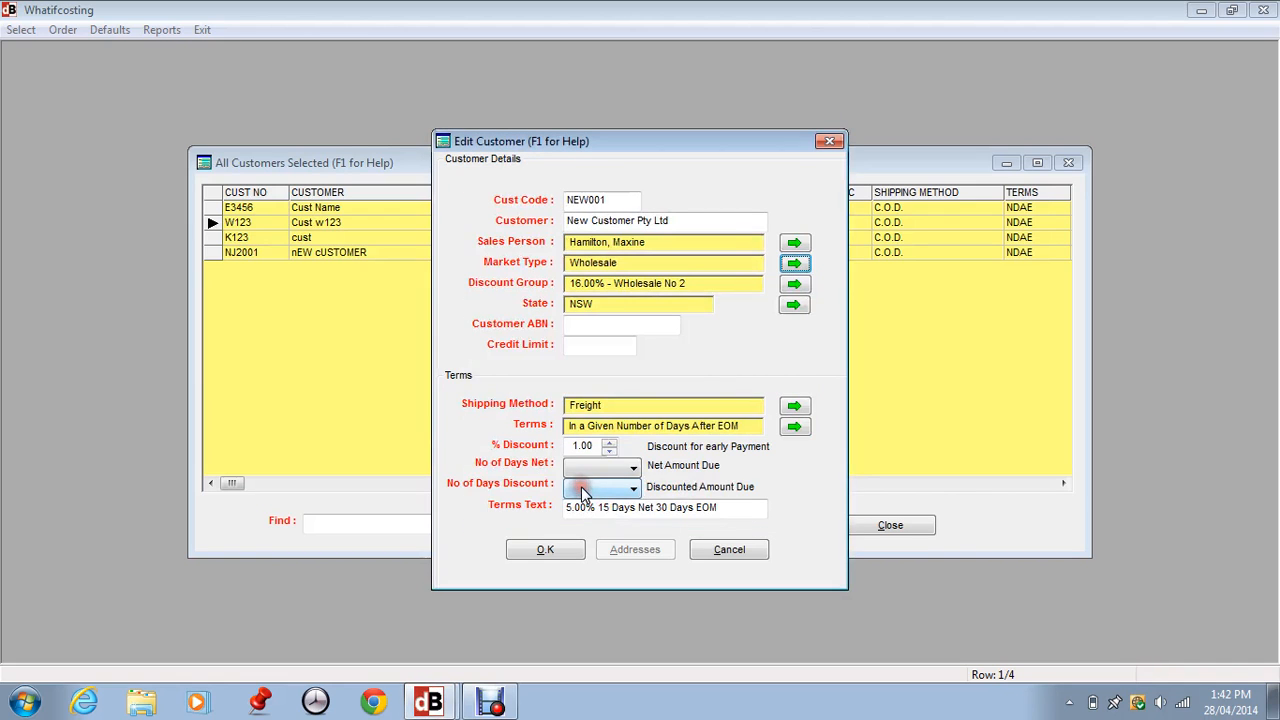
click(590, 324)
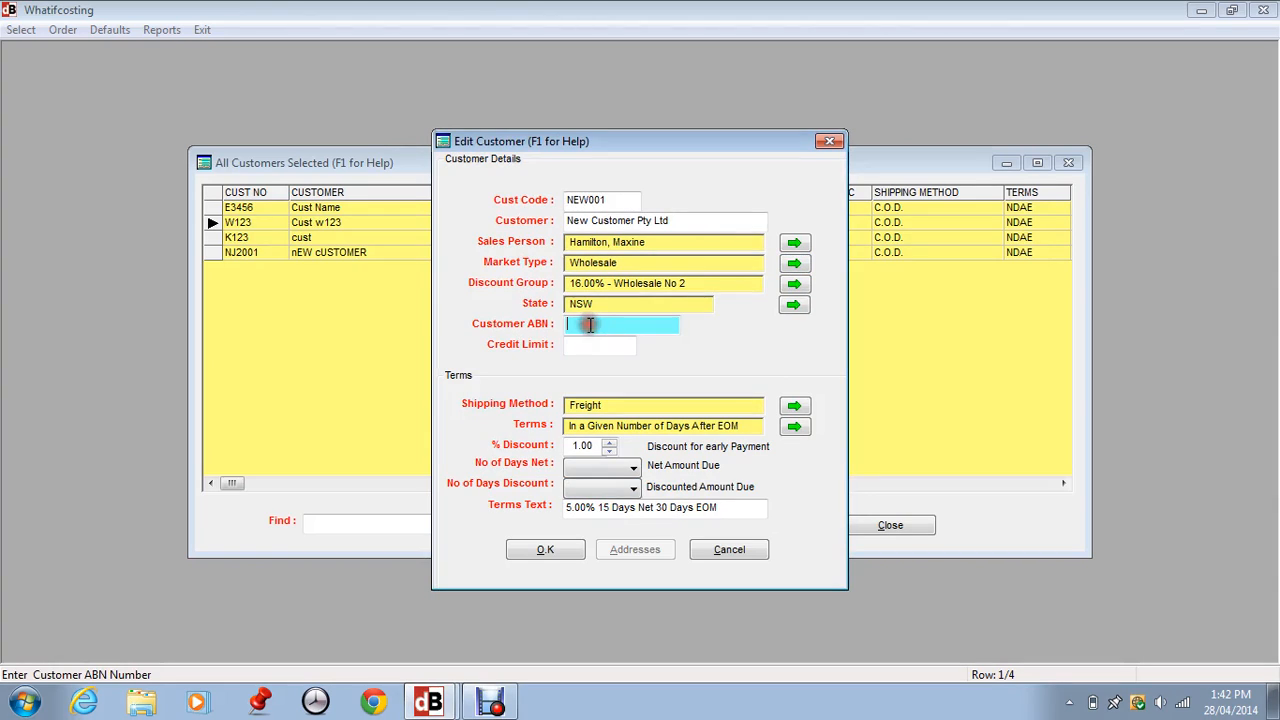
text(31 231 231 231)
key(Tab)
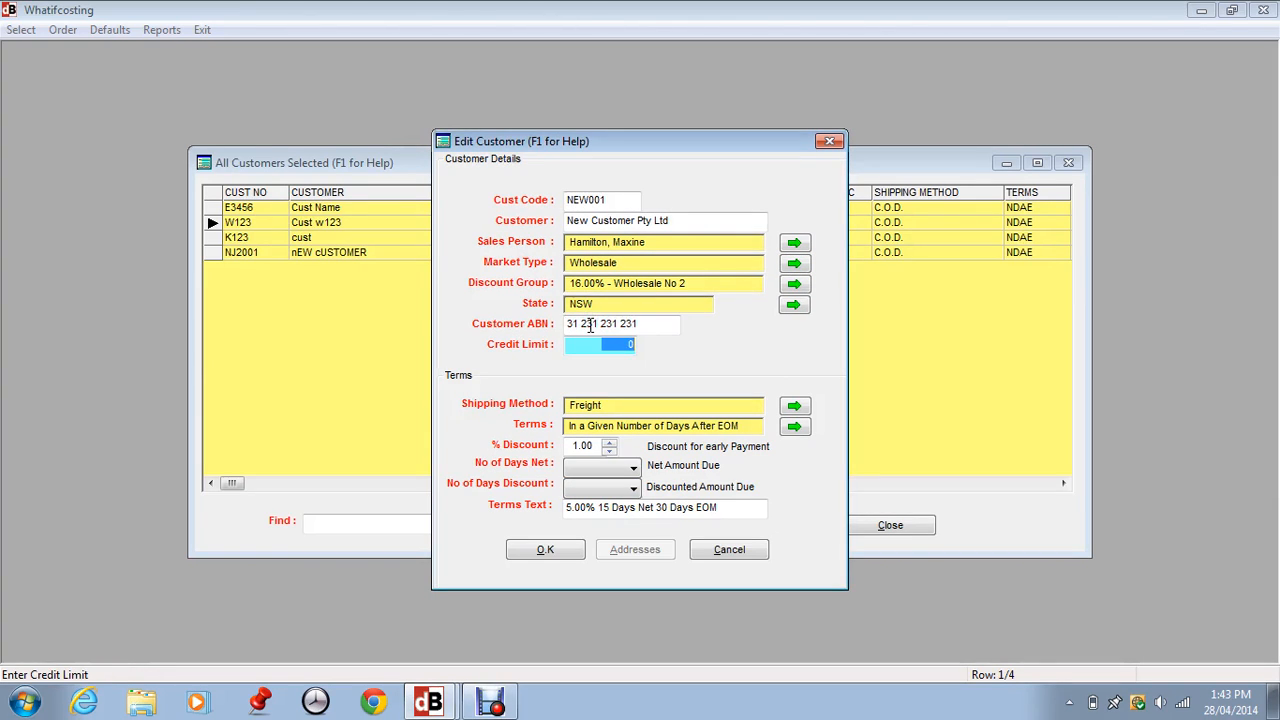
text(67890)
key(Tab)
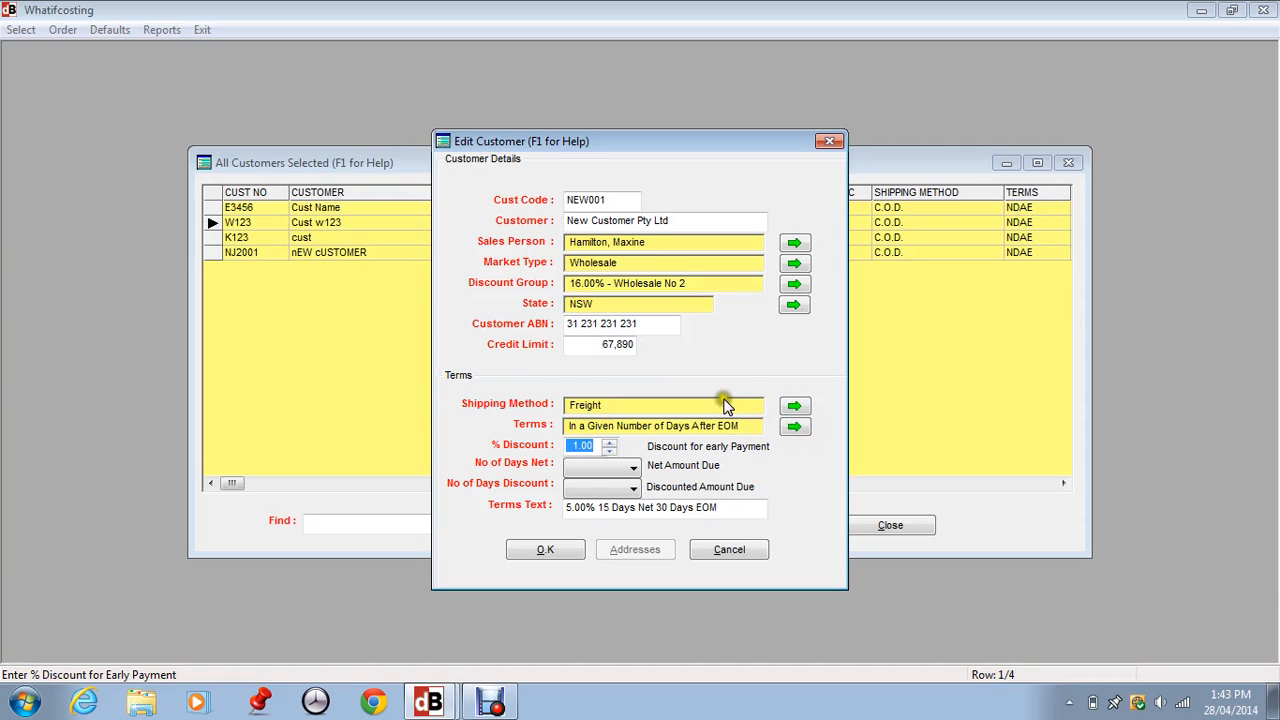
click(794, 427)
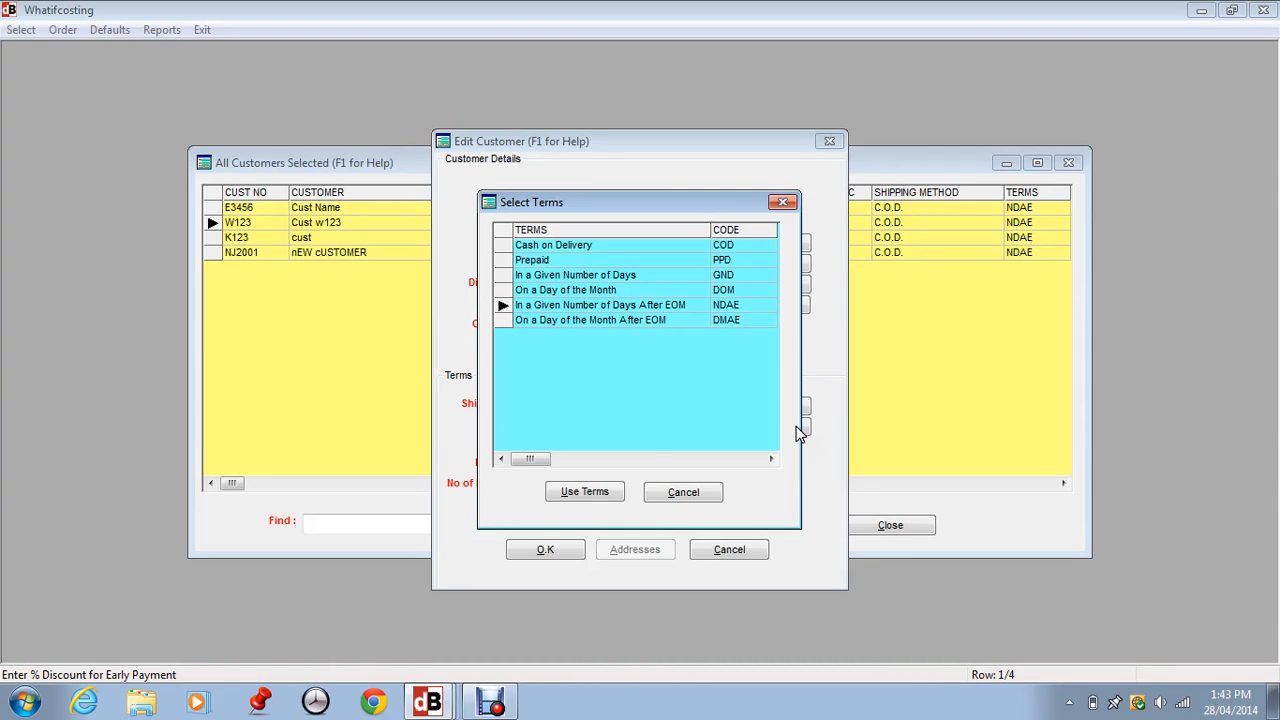
Apply NDAE terms with a 5.00% discount, 30 days net and 5 days discount, then save.
click(585, 491)
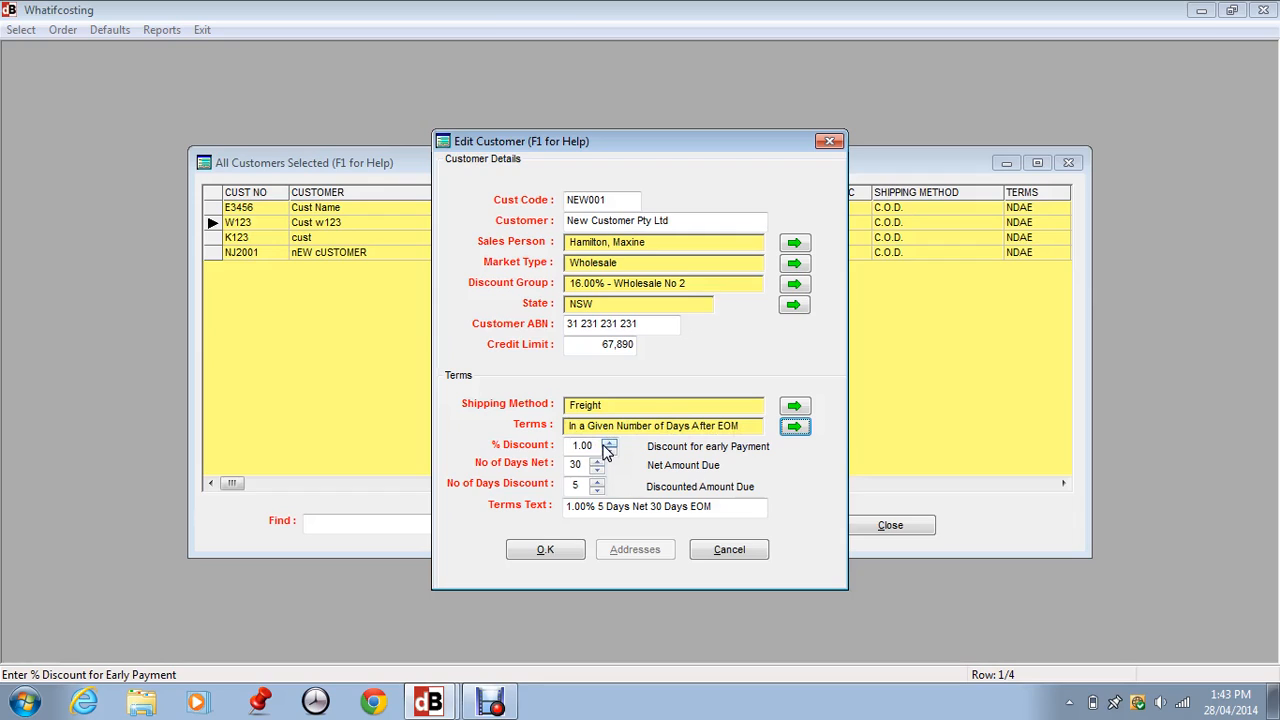
click(575, 446)
text(5)
key(BackSpace)
key(Tab)
key(Tab)
key(shift+Tab)
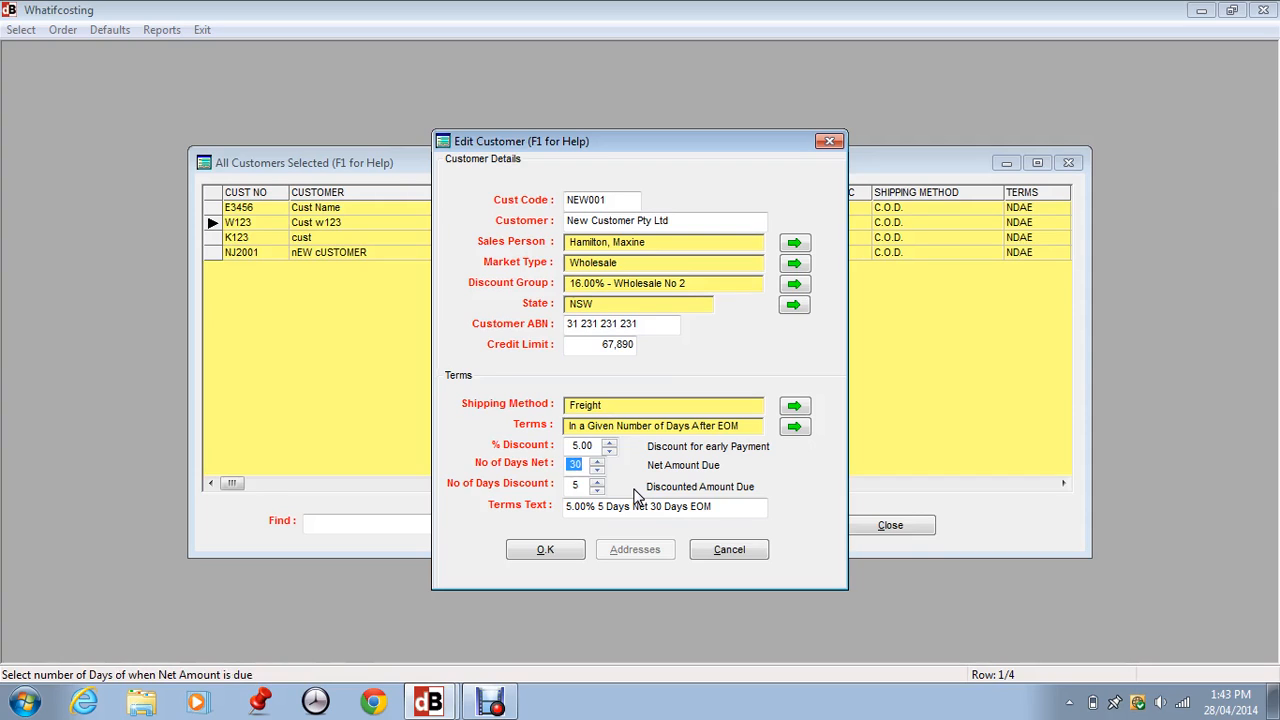
key(Tab)
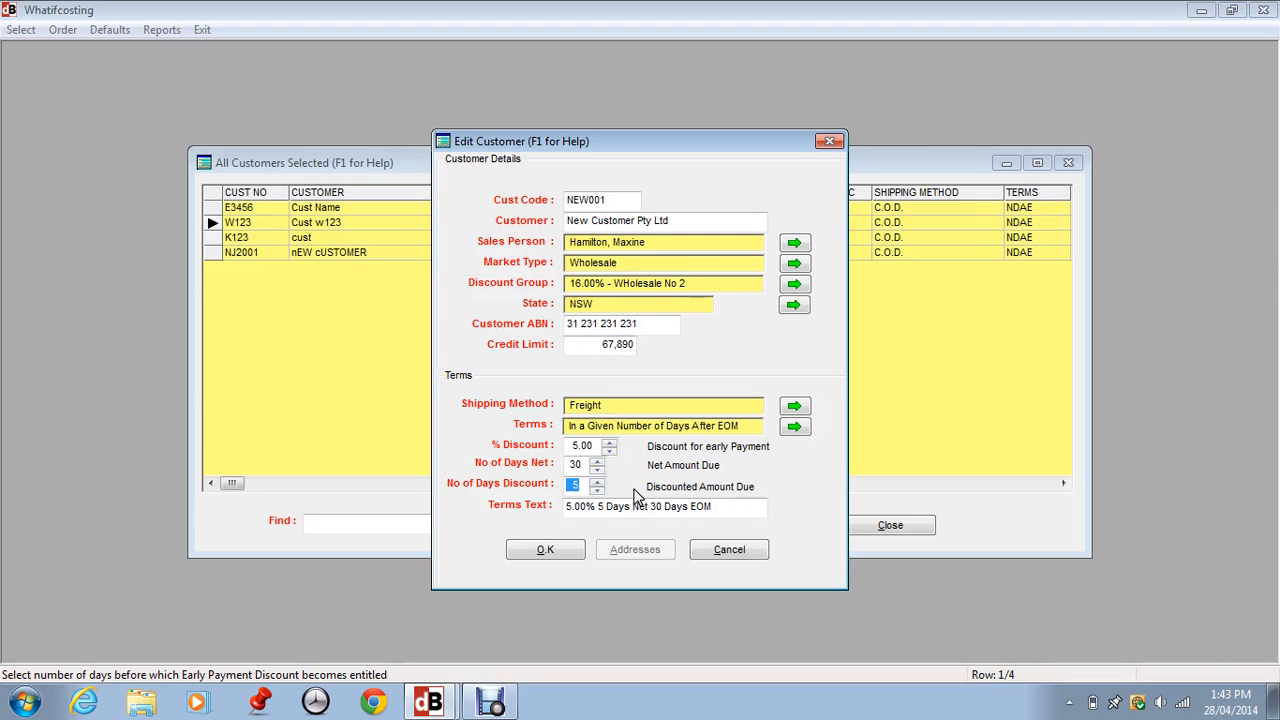
key(Tab)
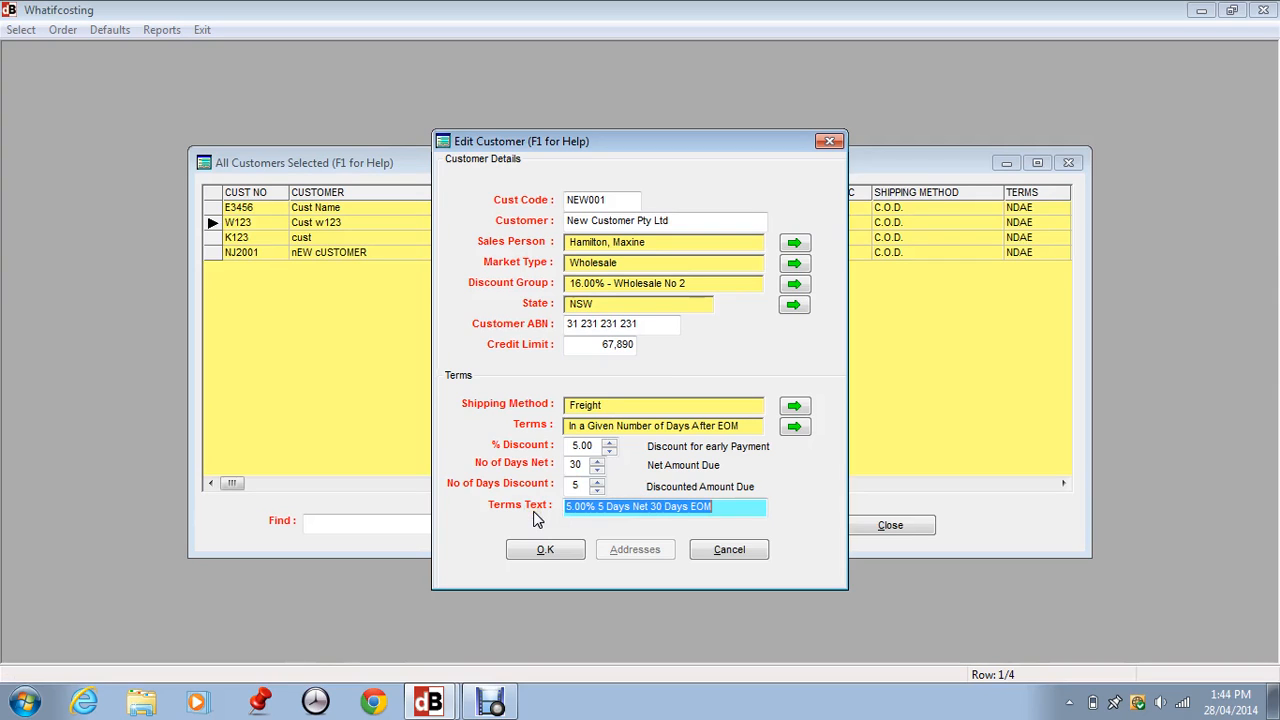
click(540, 553)
Save the customer, then enter the bill address street line and choose the suburb from the list.
click(540, 553)
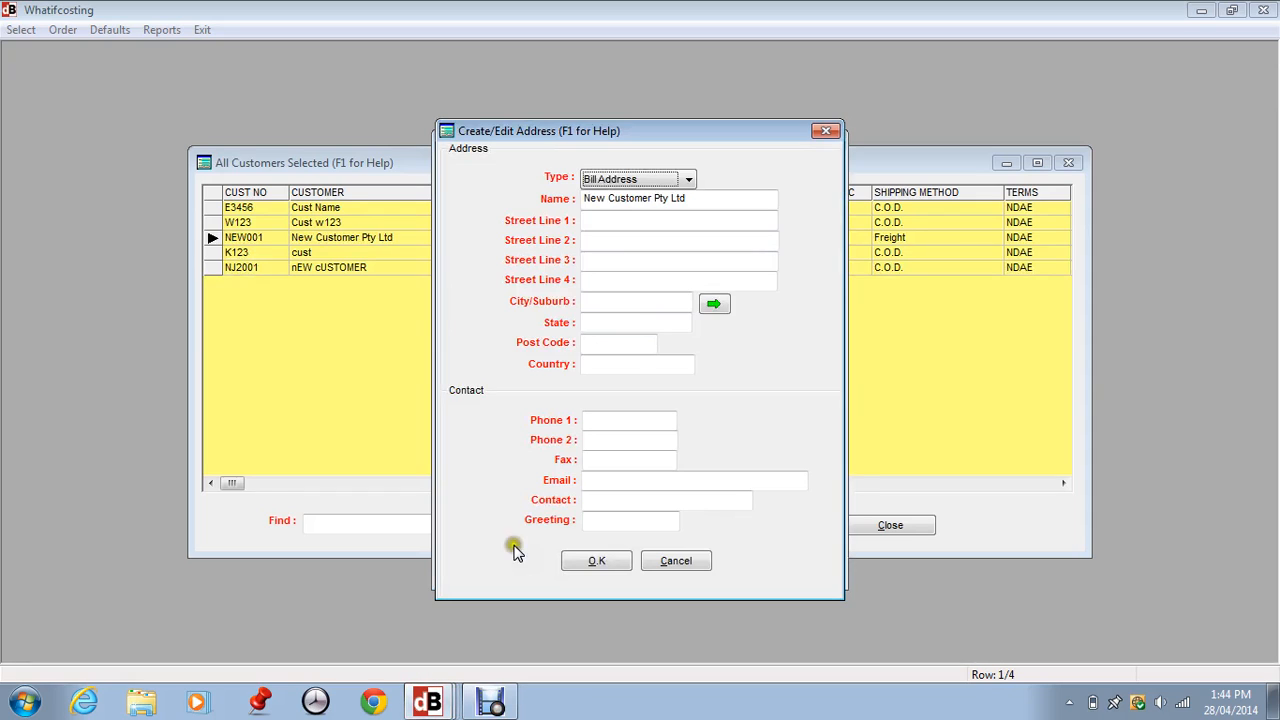
click(695, 199)
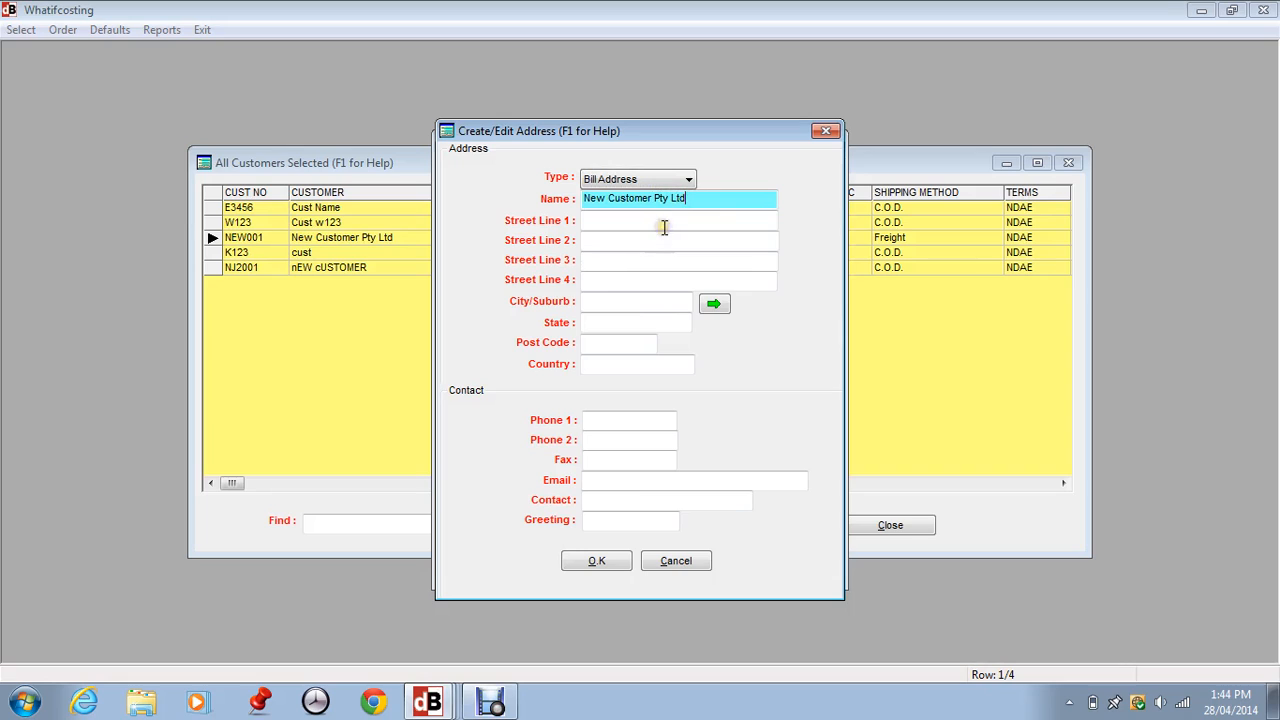
click(594, 220)
text(13)
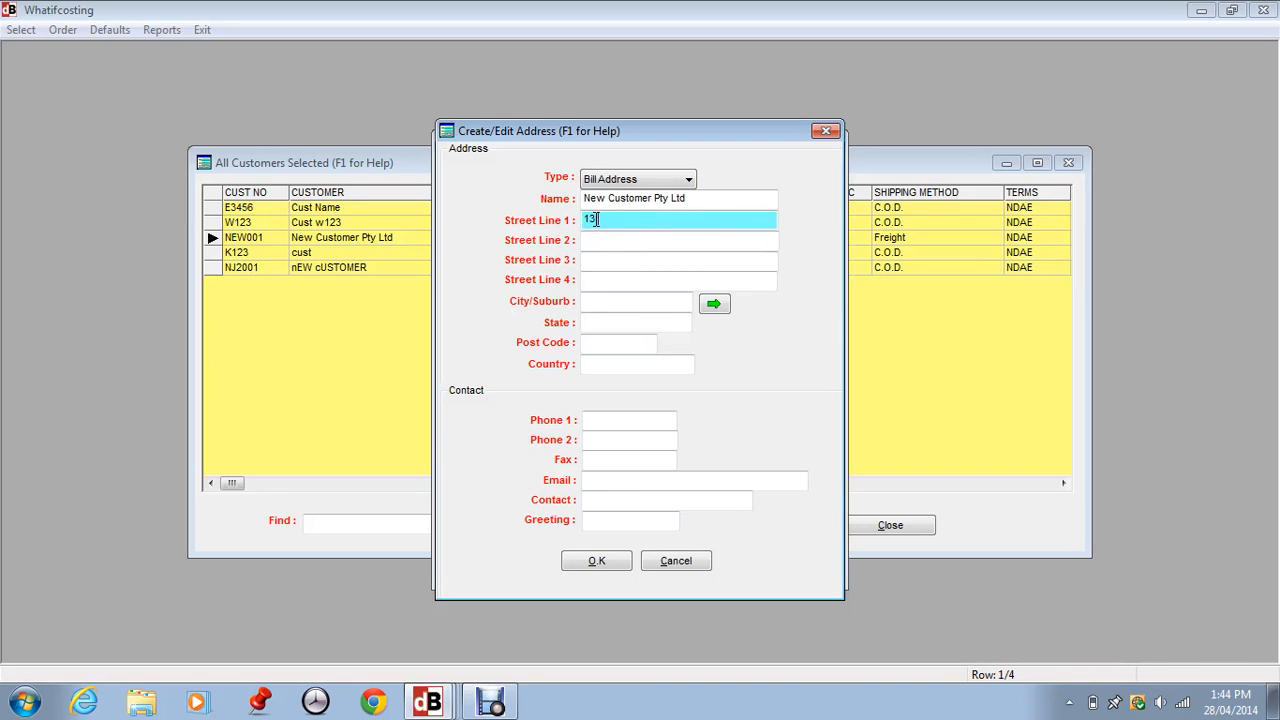
text( Bill St)
key(Tab)
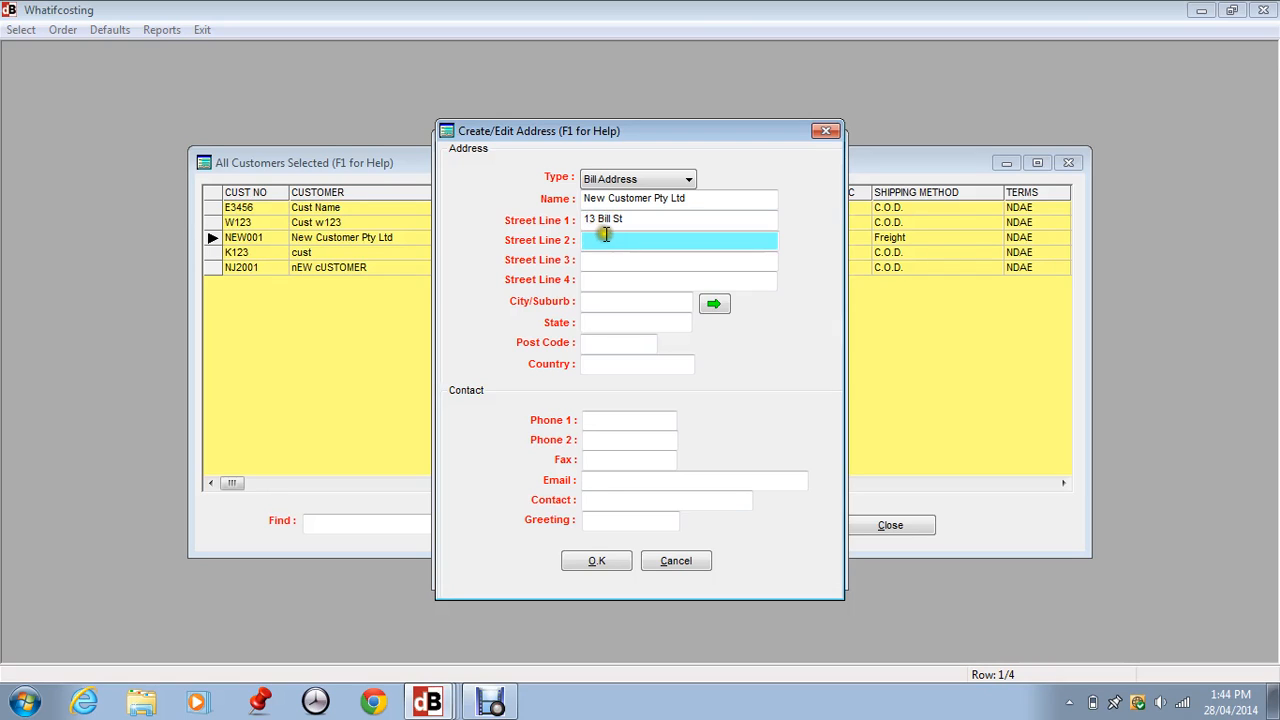
click(587, 300)
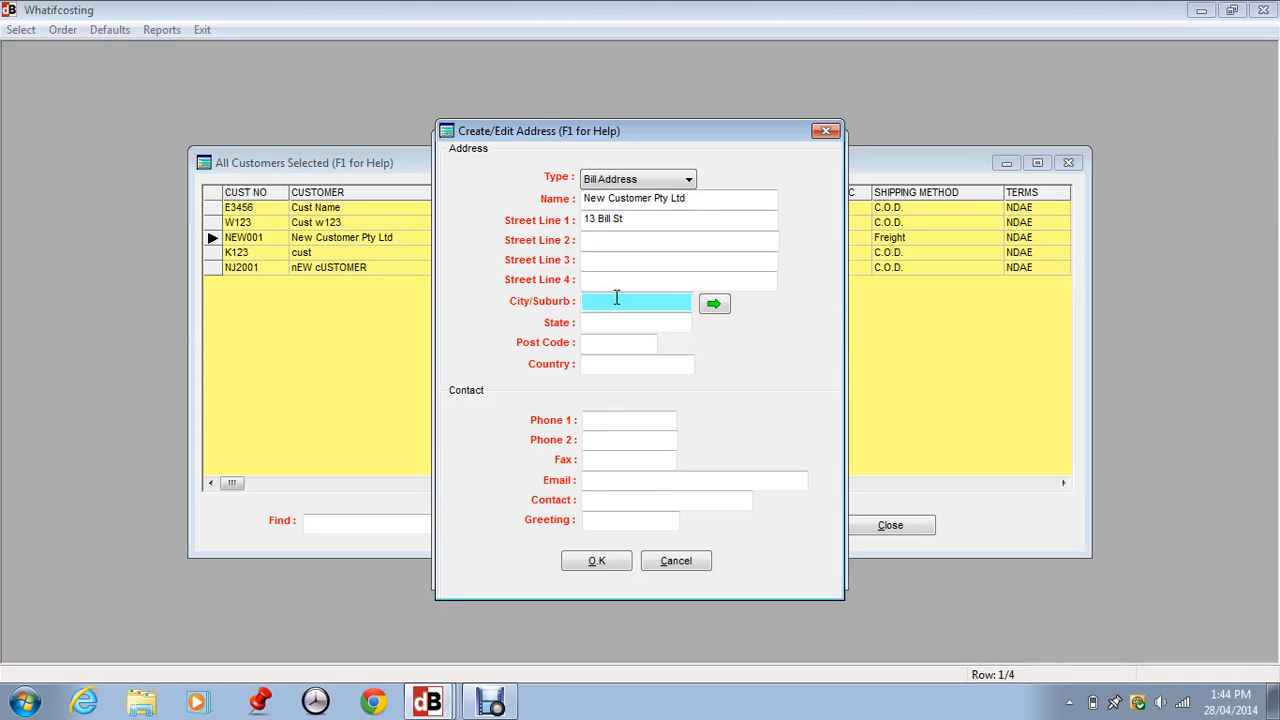
text(Ashfiled)
key(Return)
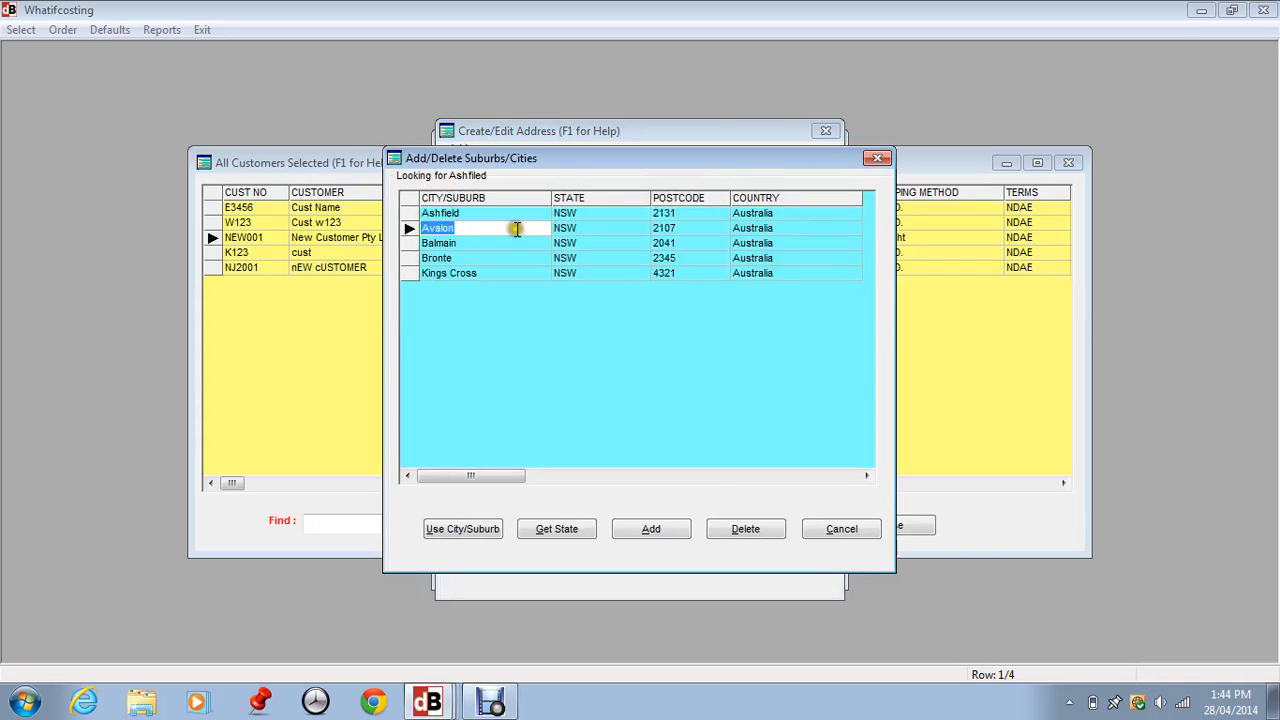
click(481, 215)
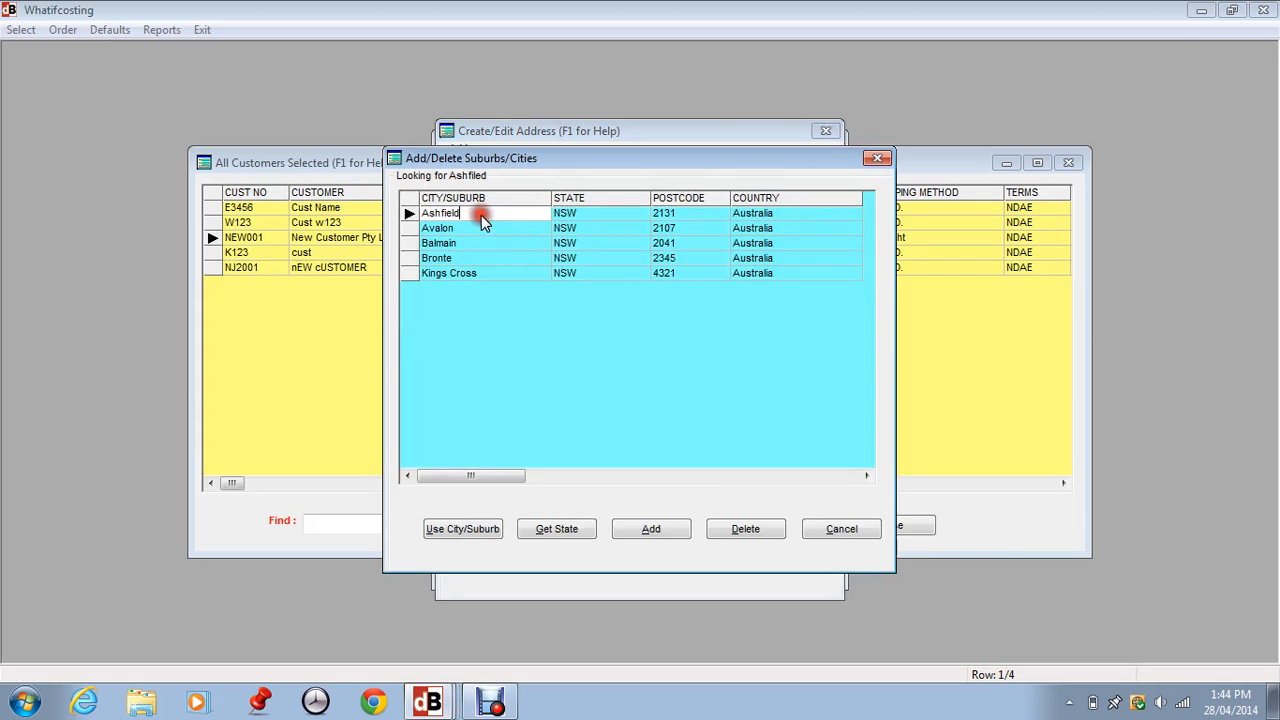
click(455, 530)
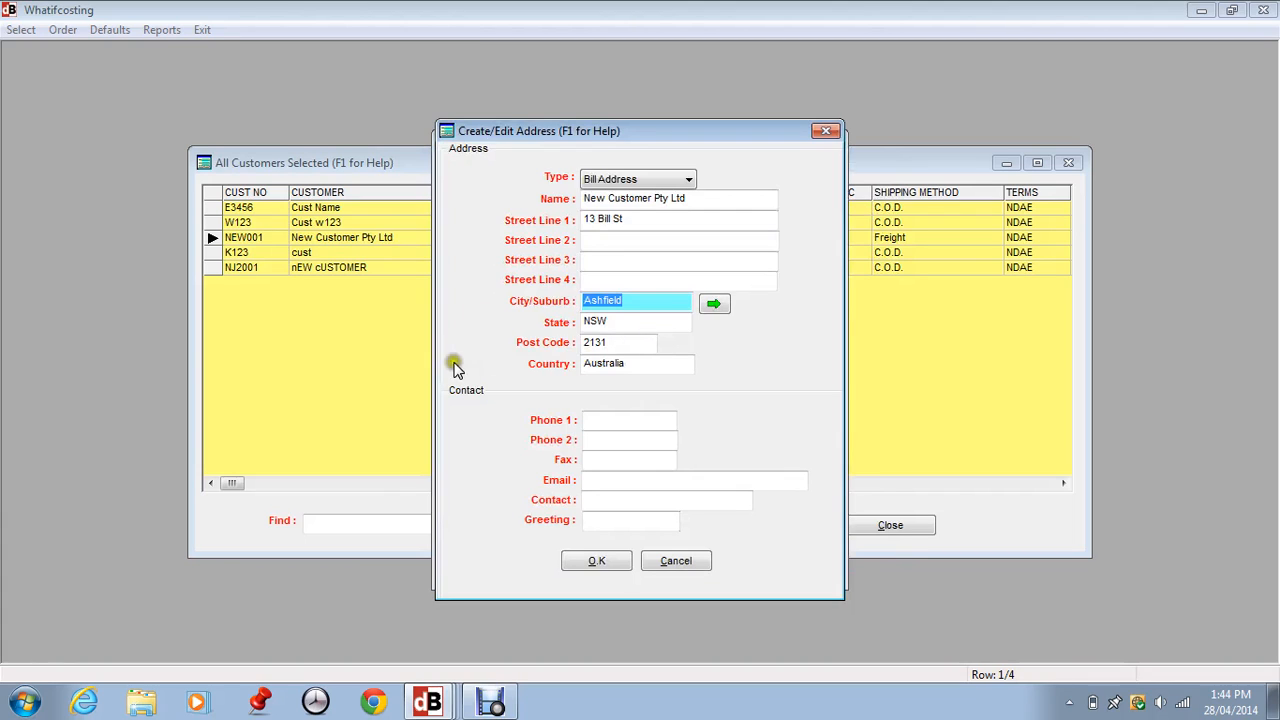
click(600, 422)
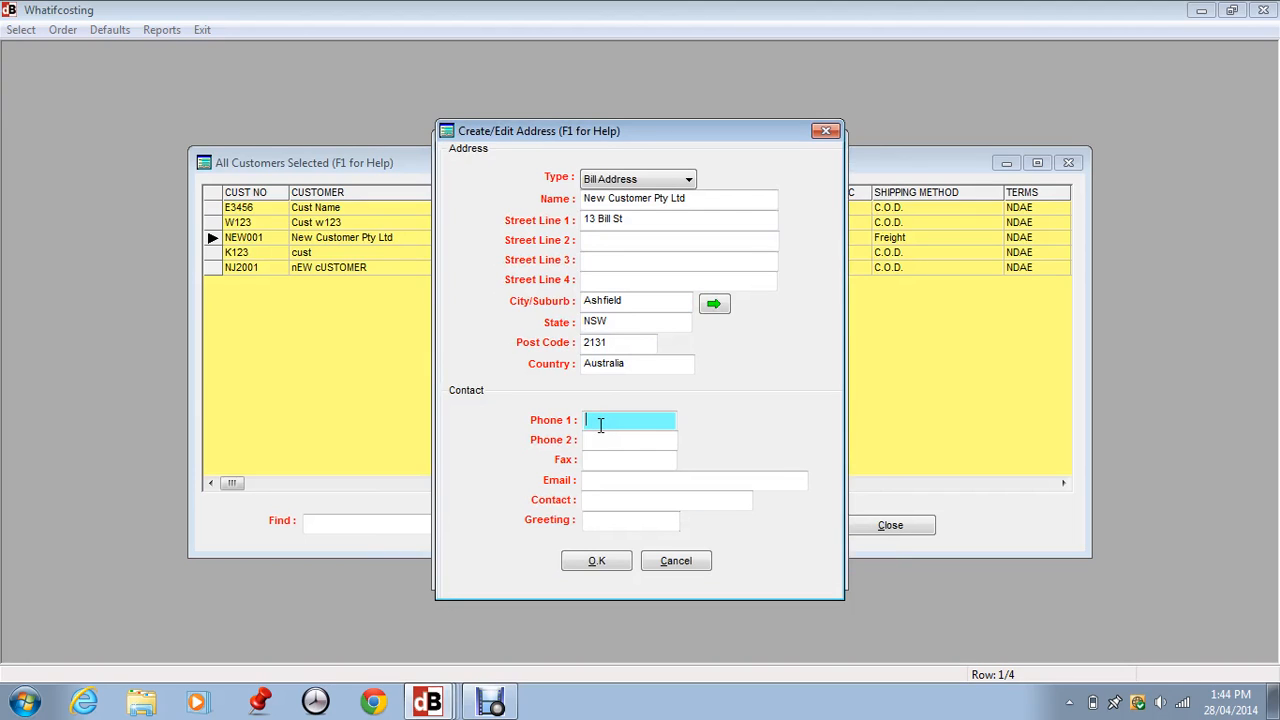
Fill in the bill address phone, fax, e-mail, contact name and greeting, then save it.
text(56789)
key(Tab)
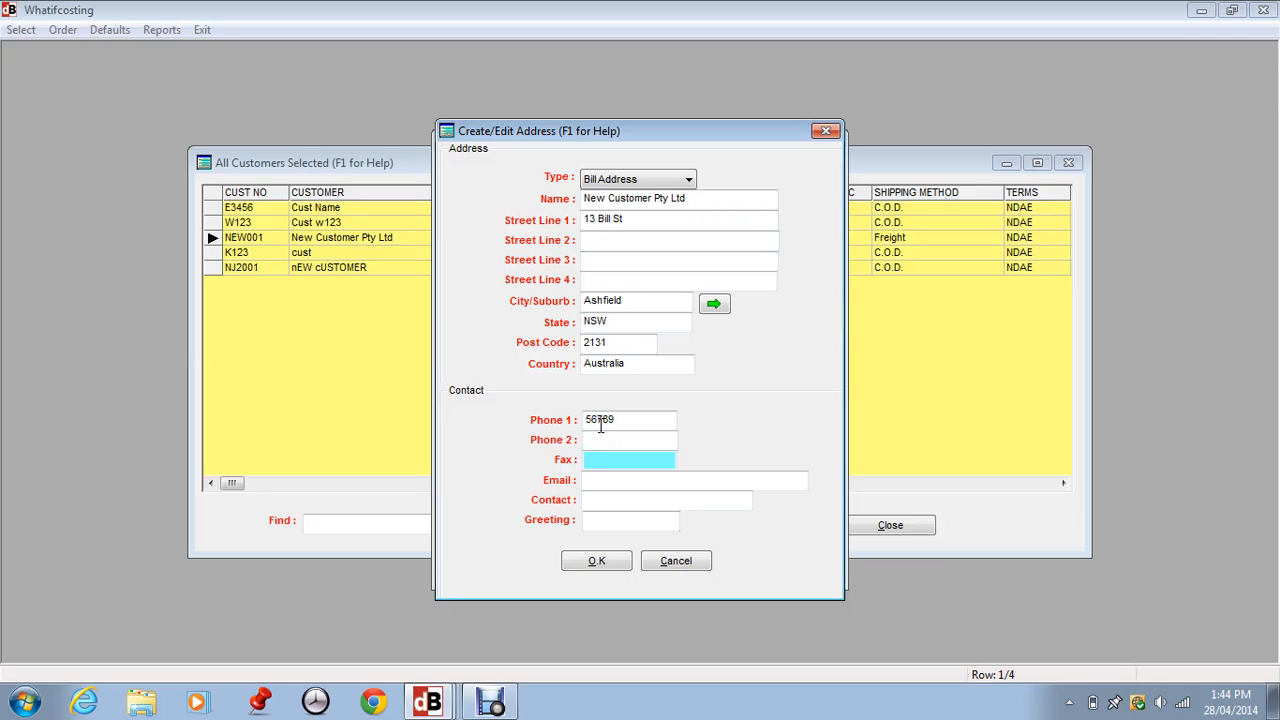
text(567890)
key(Tab)
text(emai)
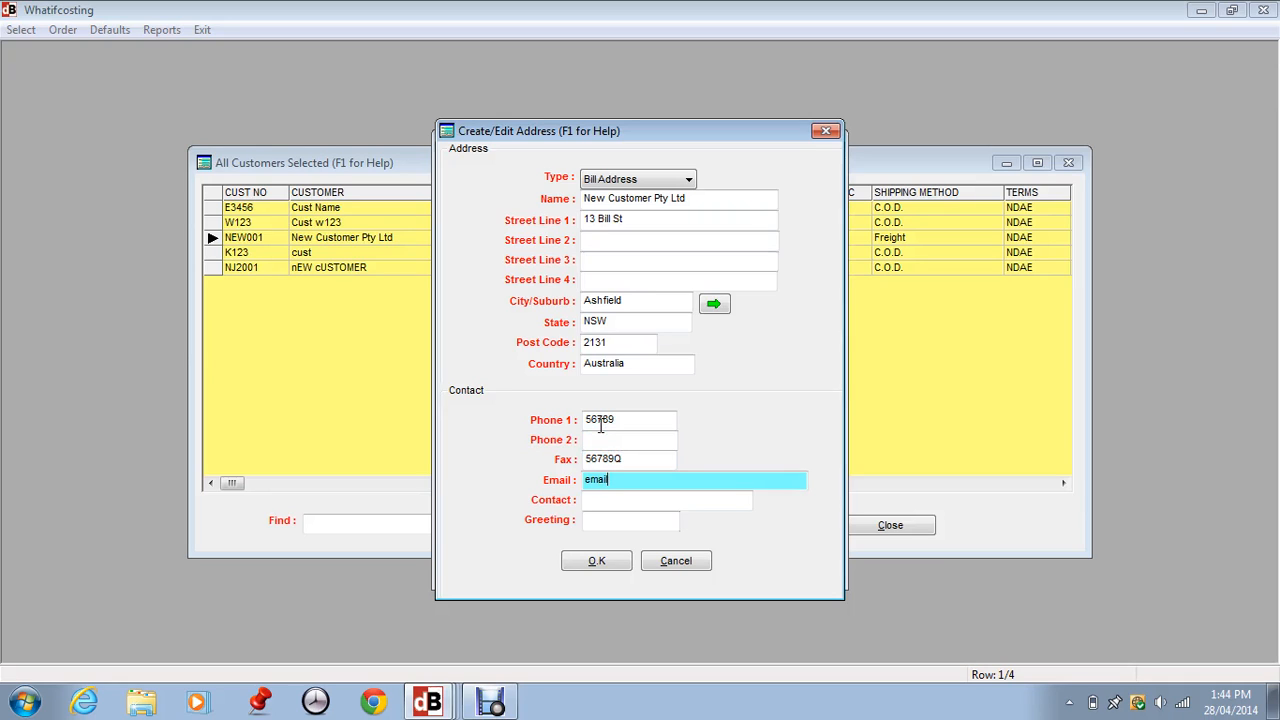
text(l@)
click(589, 497)
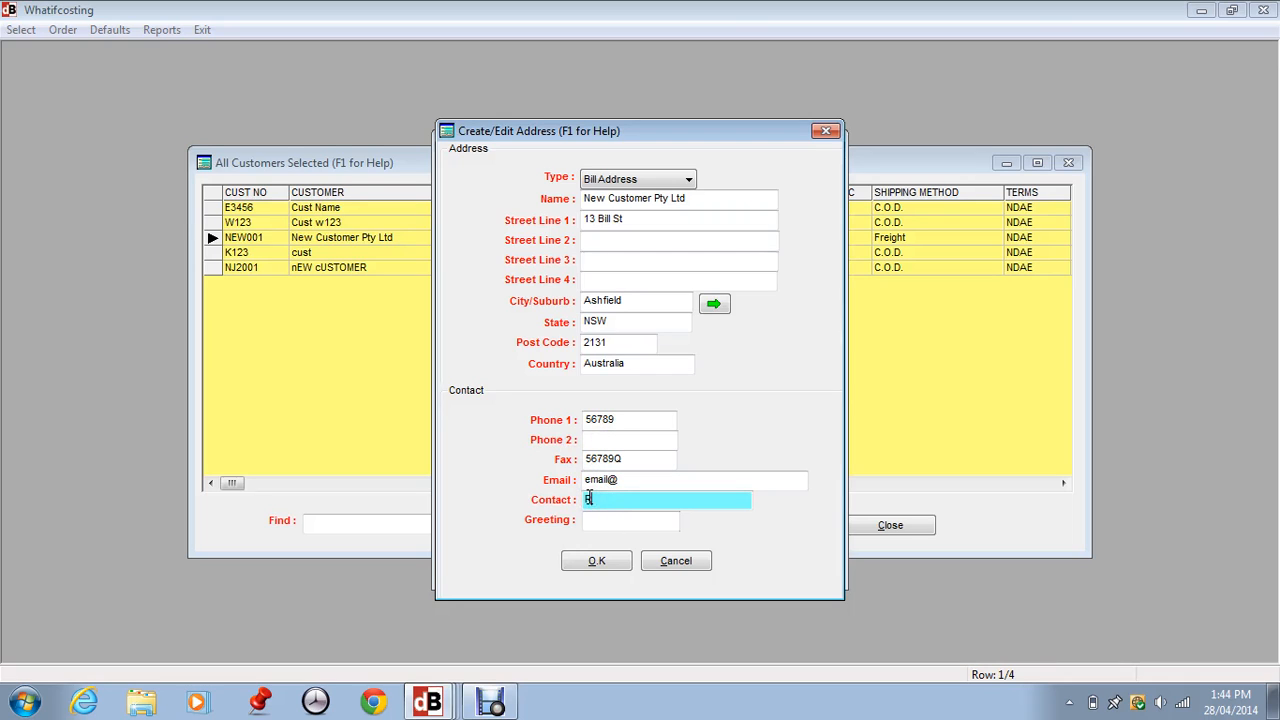
key(Tab)
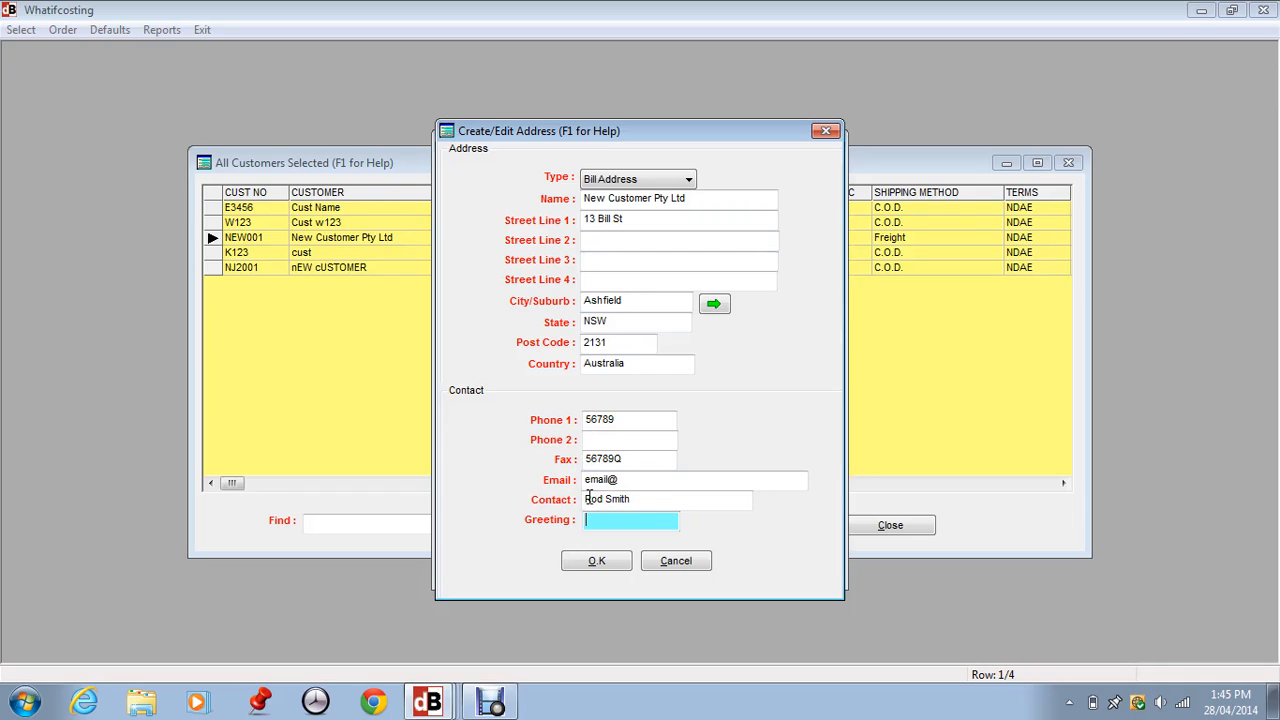
text(Rod)
click(600, 561)
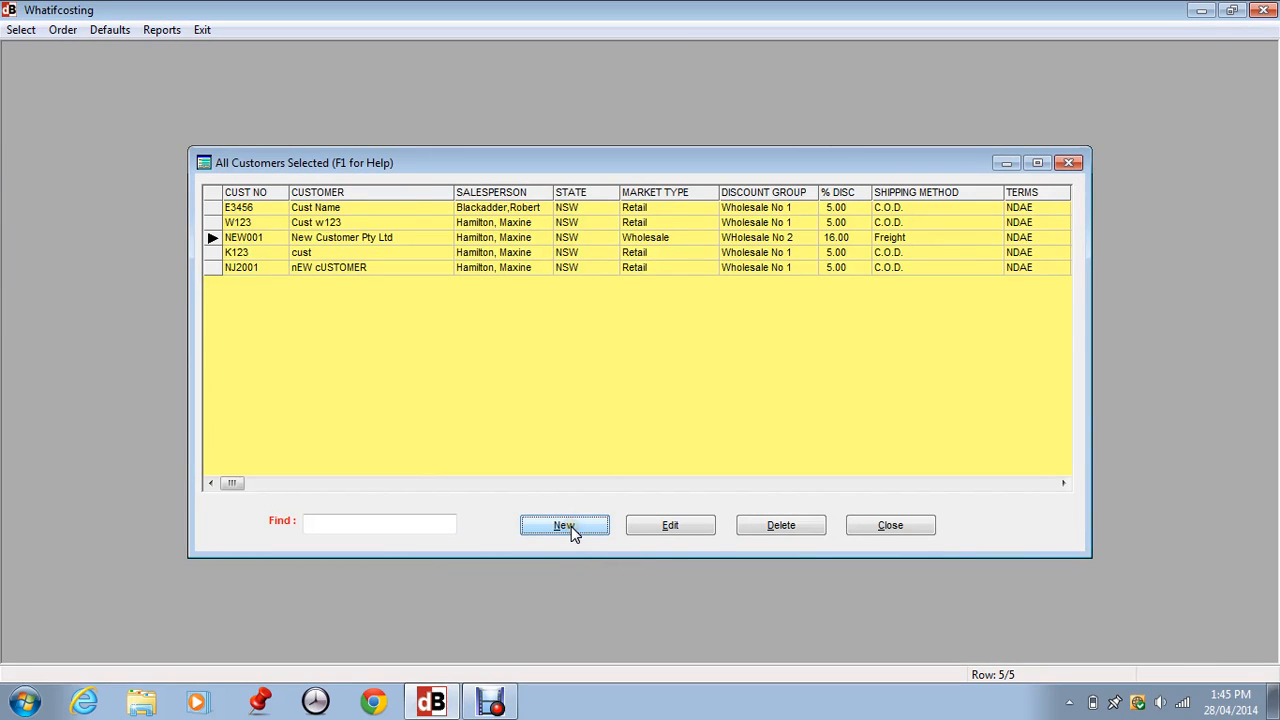
Reopen New Customer Pty Ltd and start a new address from its address list.
click(665, 527)
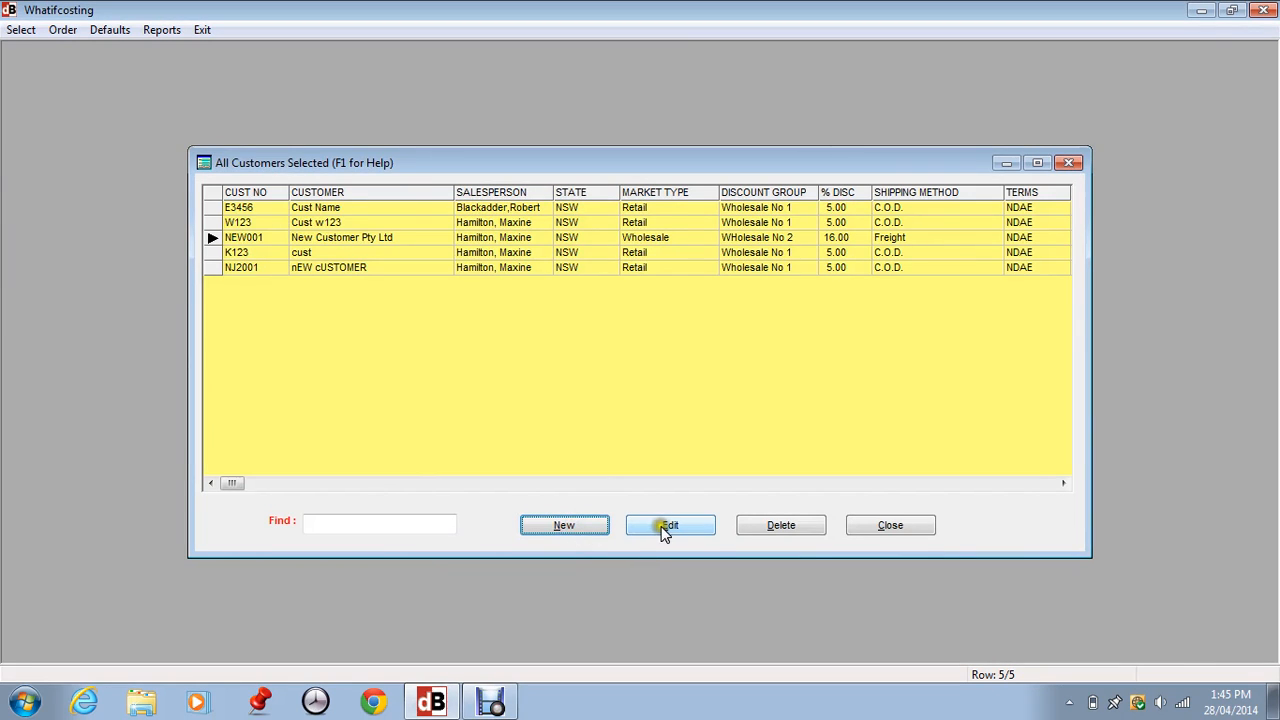
click(296, 236)
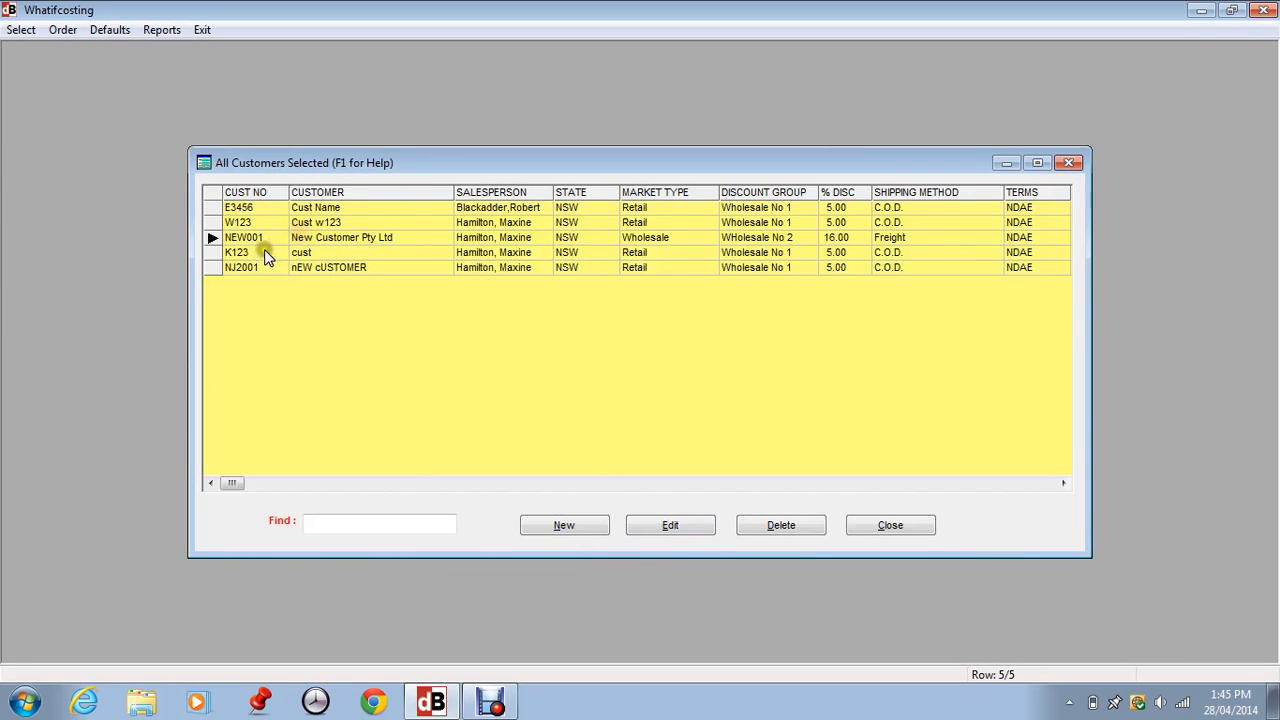
click(675, 527)
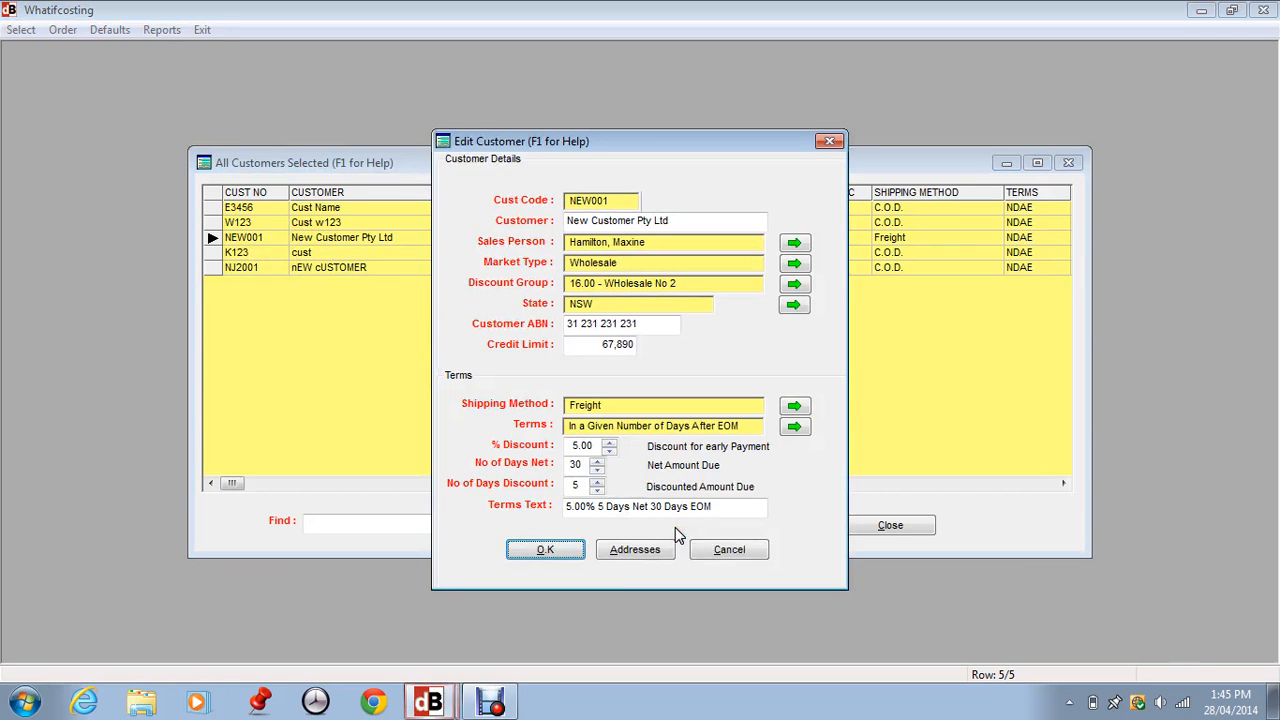
click(630, 556)
click(533, 509)
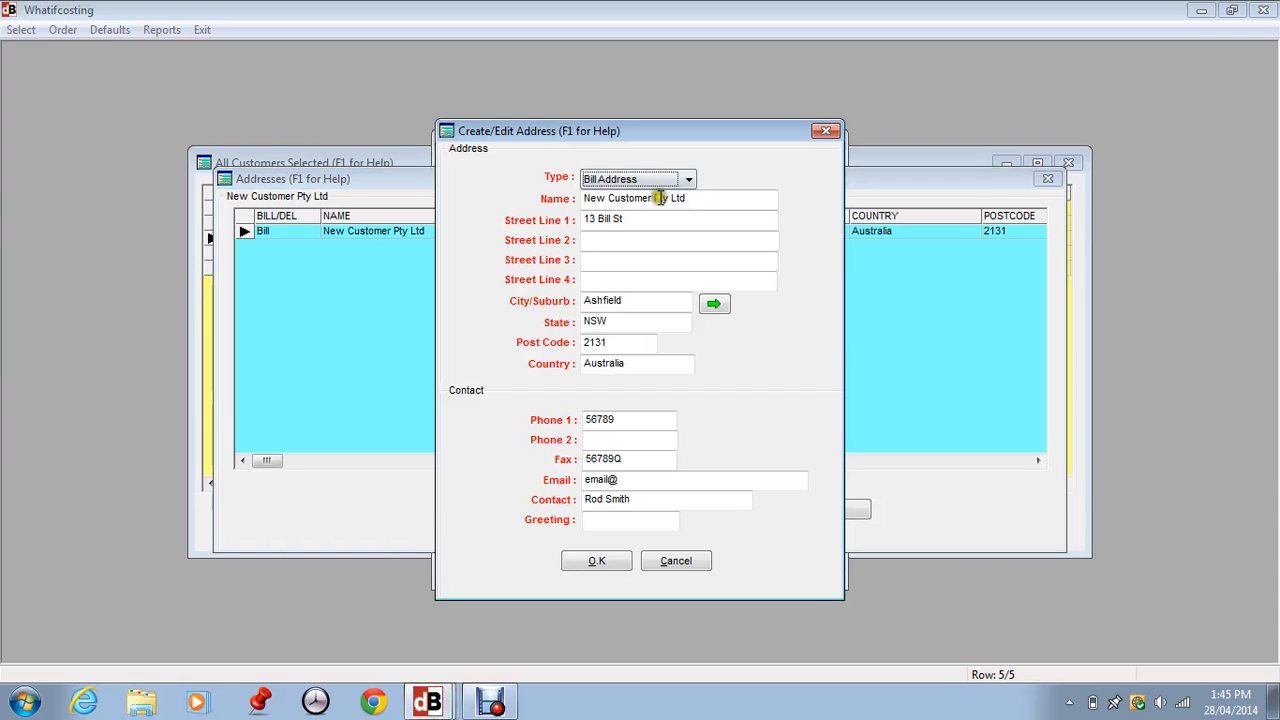
Make it a Delivery Address, change the street number from 13 to 15, and save.
click(674, 186)
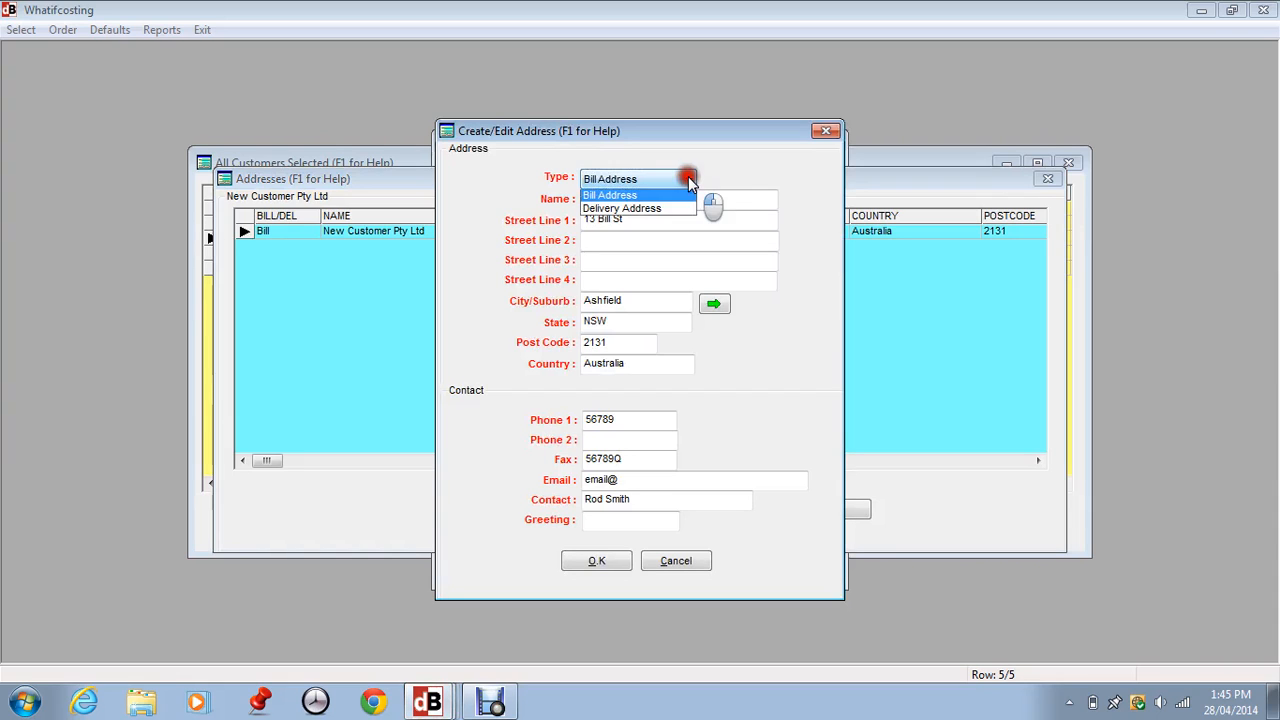
click(648, 207)
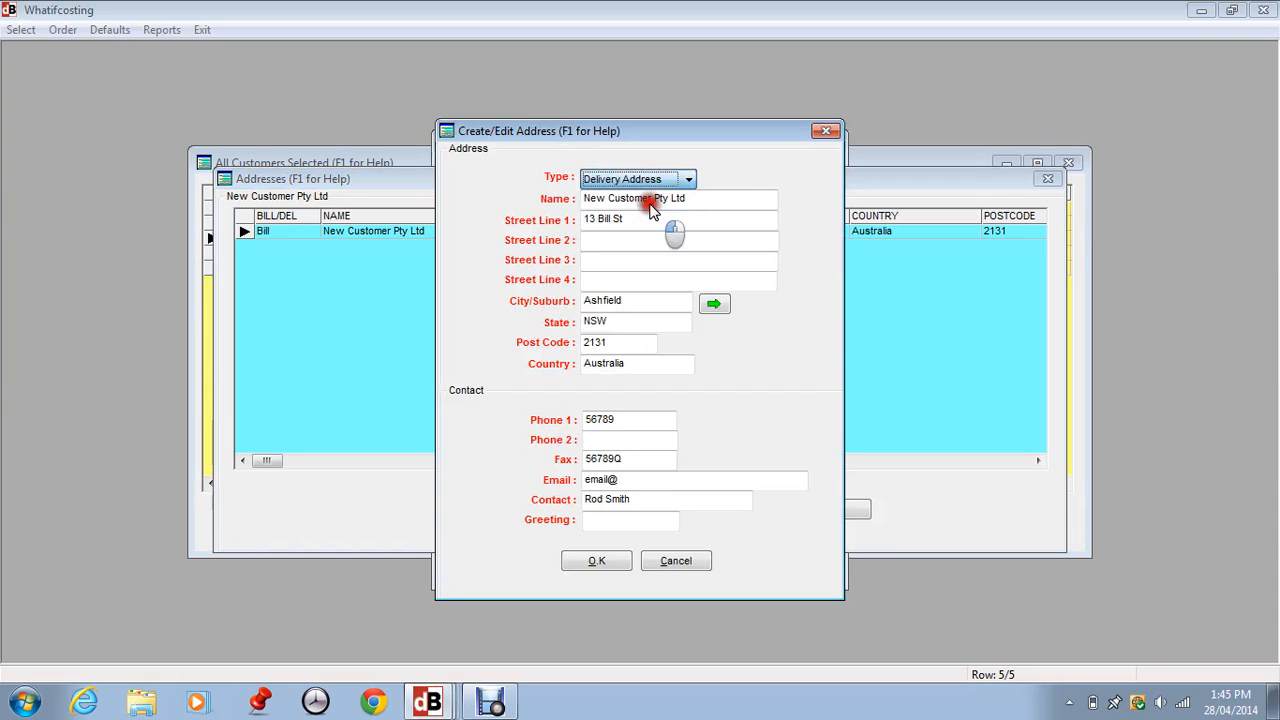
click(598, 226)
click(597, 222)
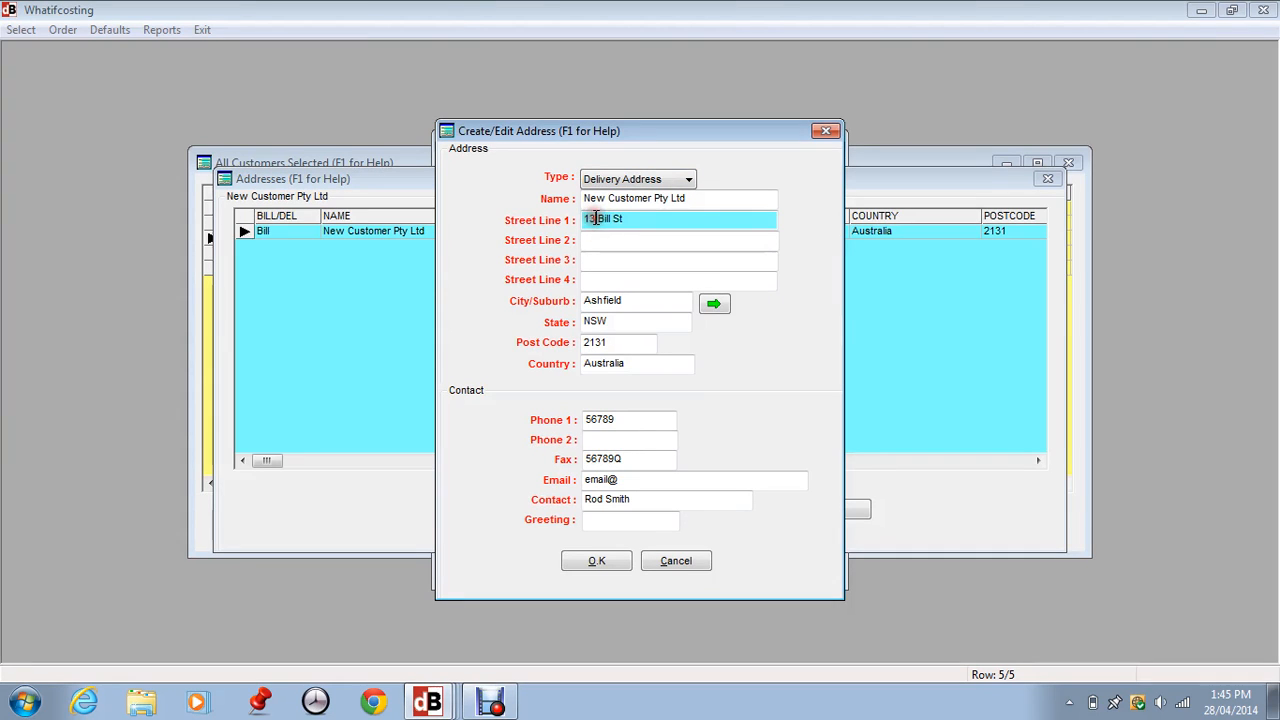
key(BackSpace)
text(5)
key(Tab)
key(Tab)
key(Tab)
key(Tab)
key(Tab)
key(Tab)
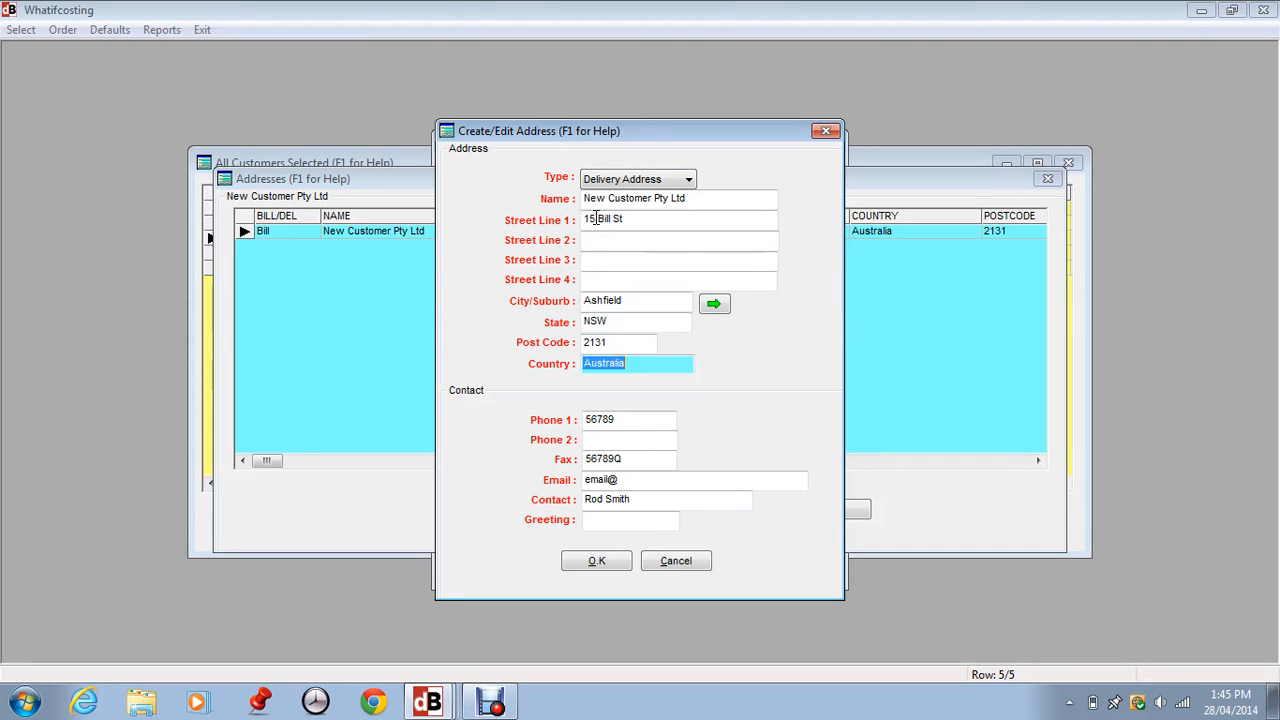
key(Tab)
key(Tab)
key(Tab)
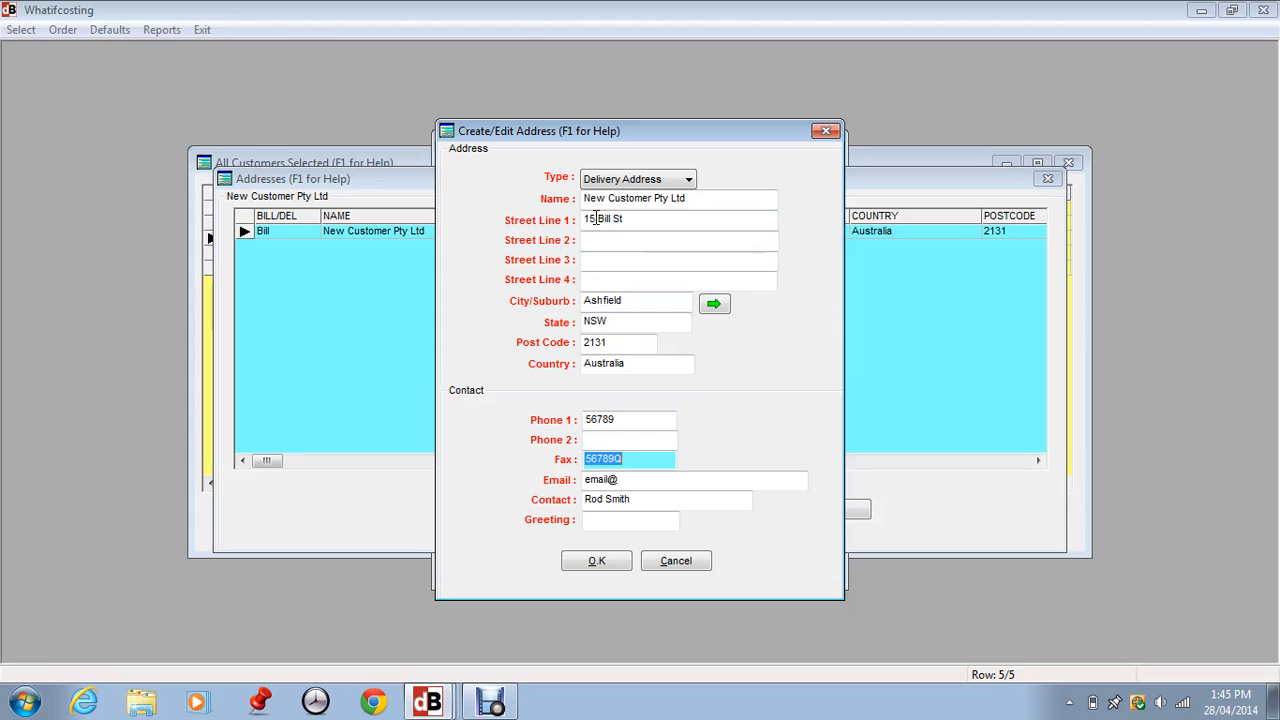
click(597, 563)
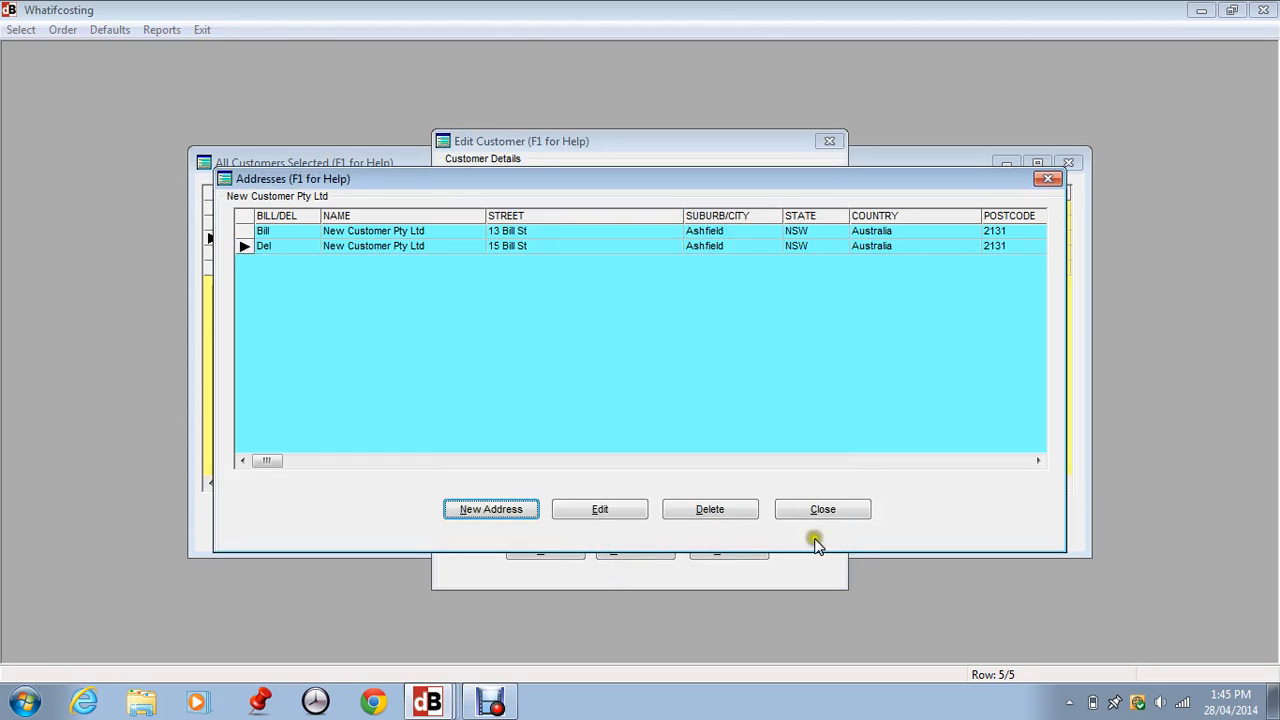
Close the customer's address list and save the customer, back to All Customers.
click(835, 515)
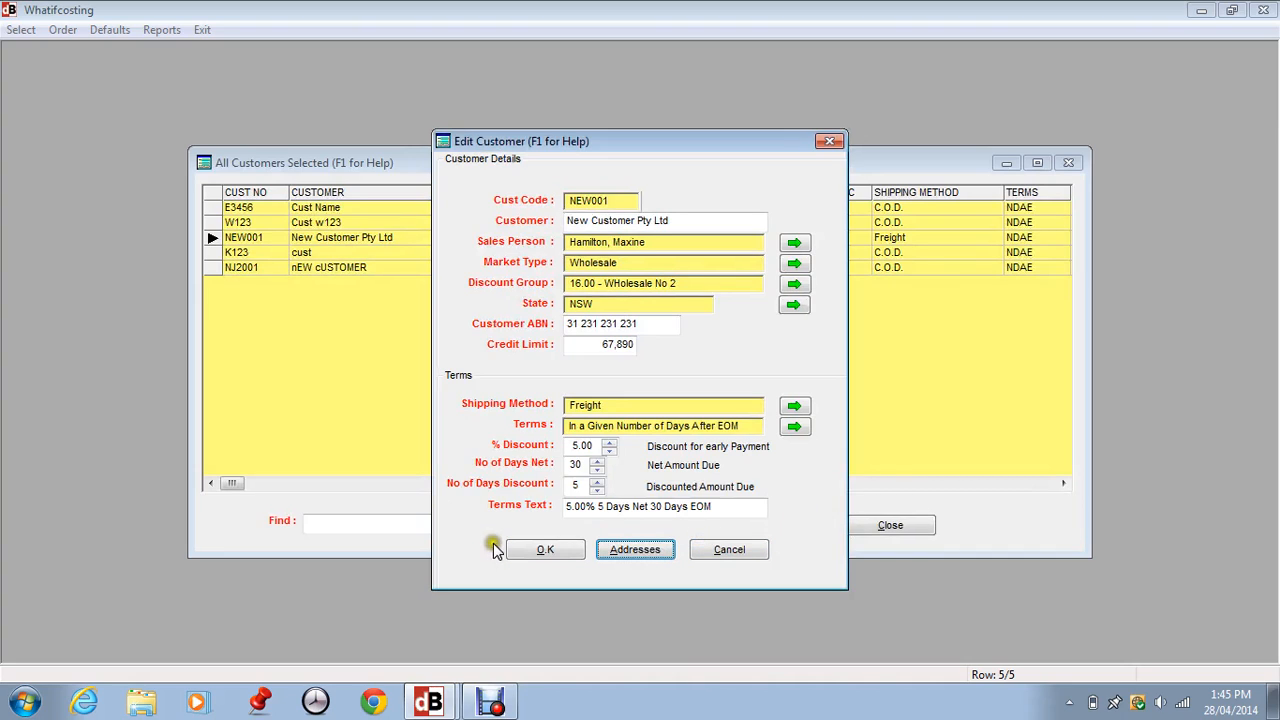
click(535, 558)
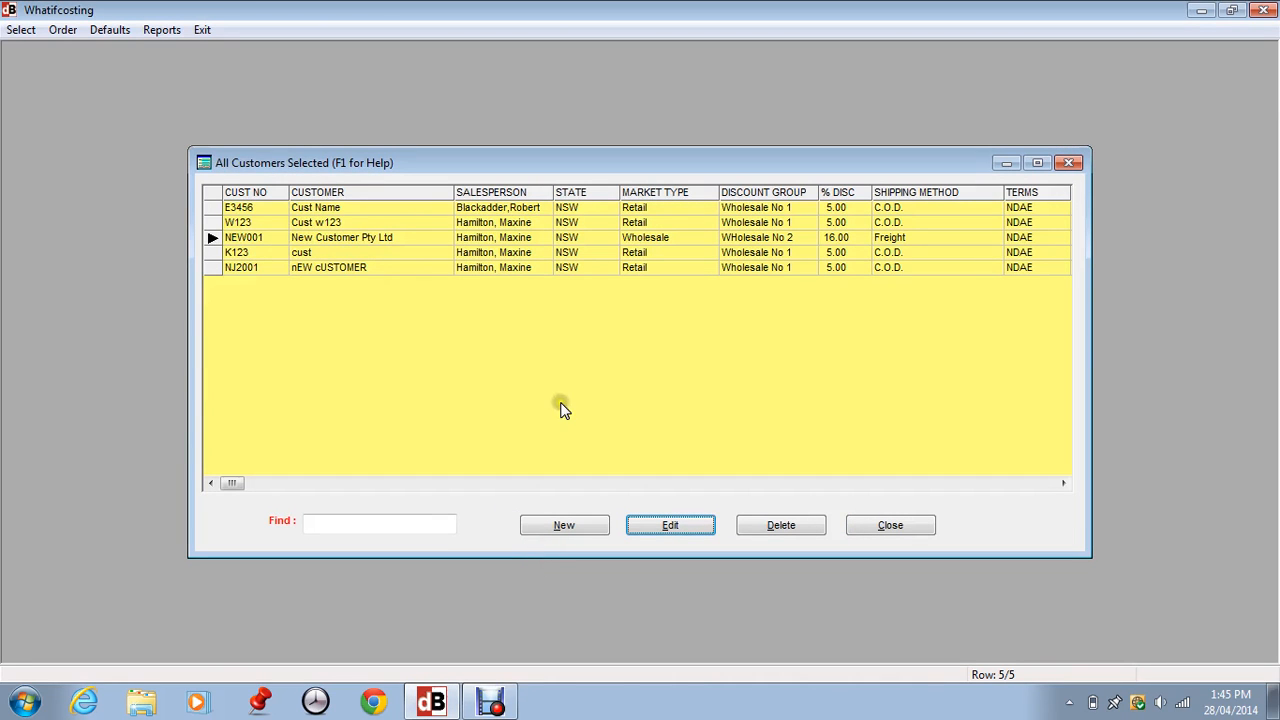
Review the new-customer default values without changes, then close the All Customers list.
click(101, 29)
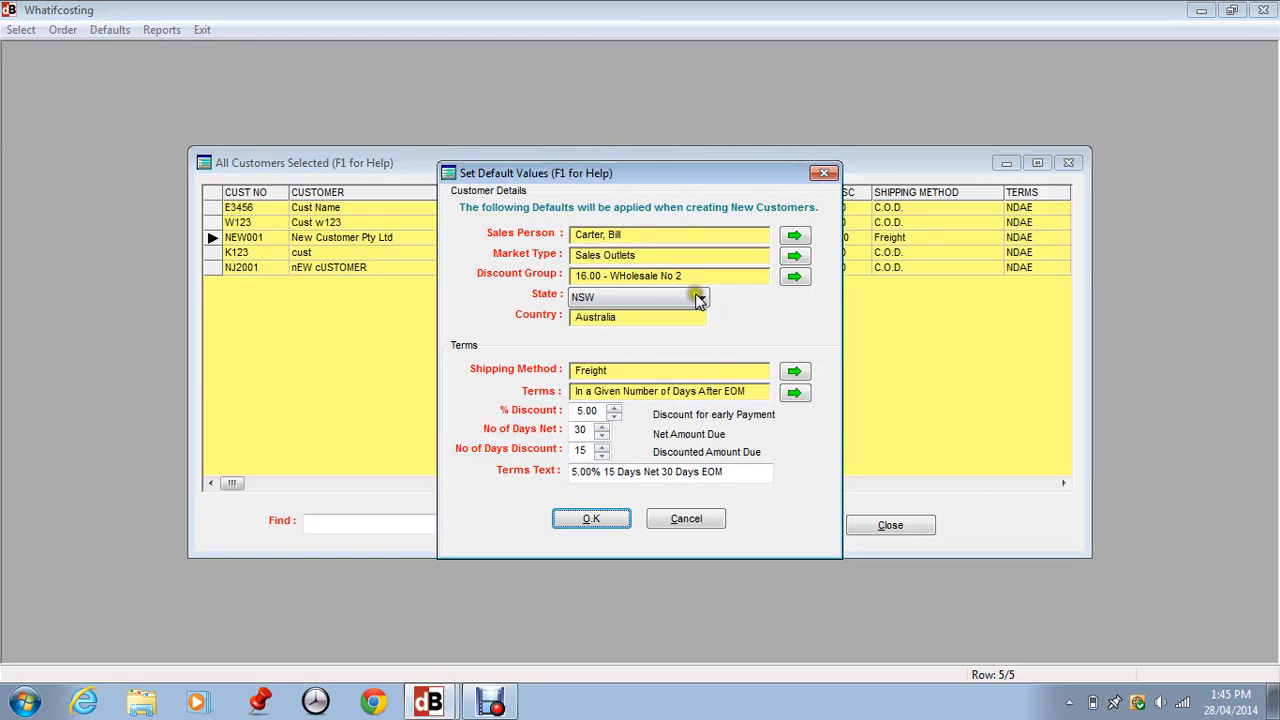
click(680, 520)
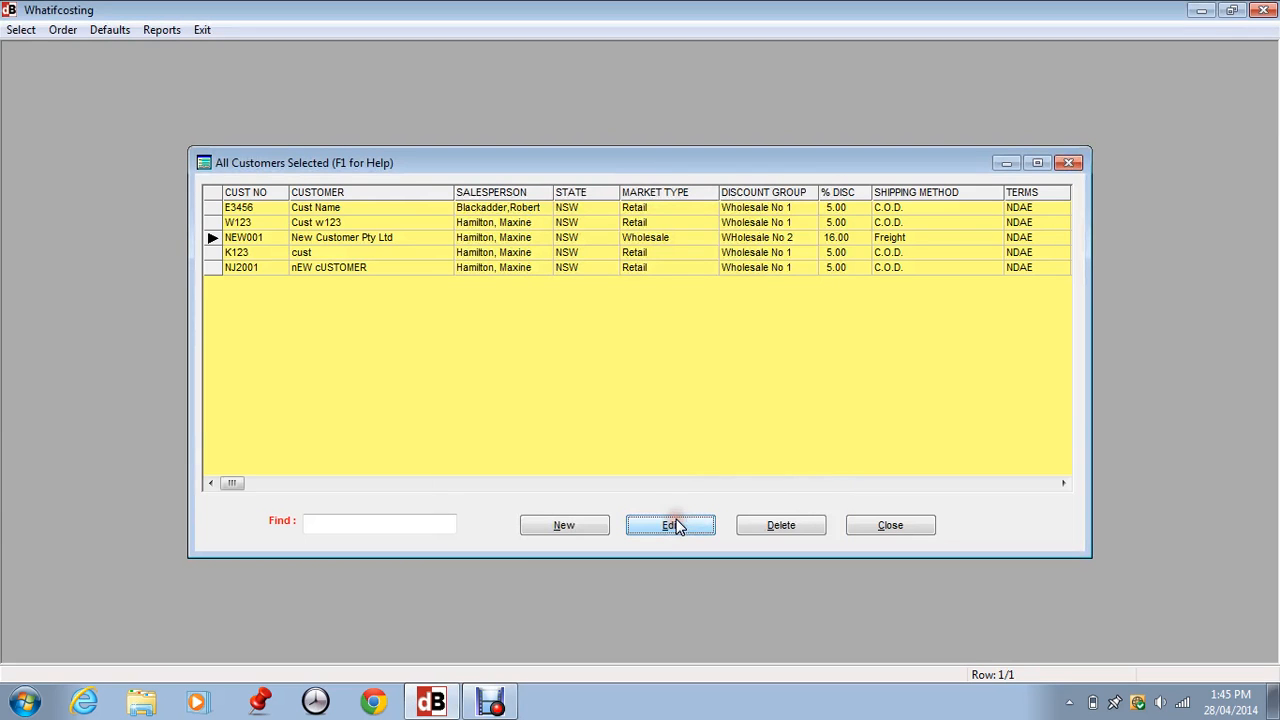
click(891, 526)
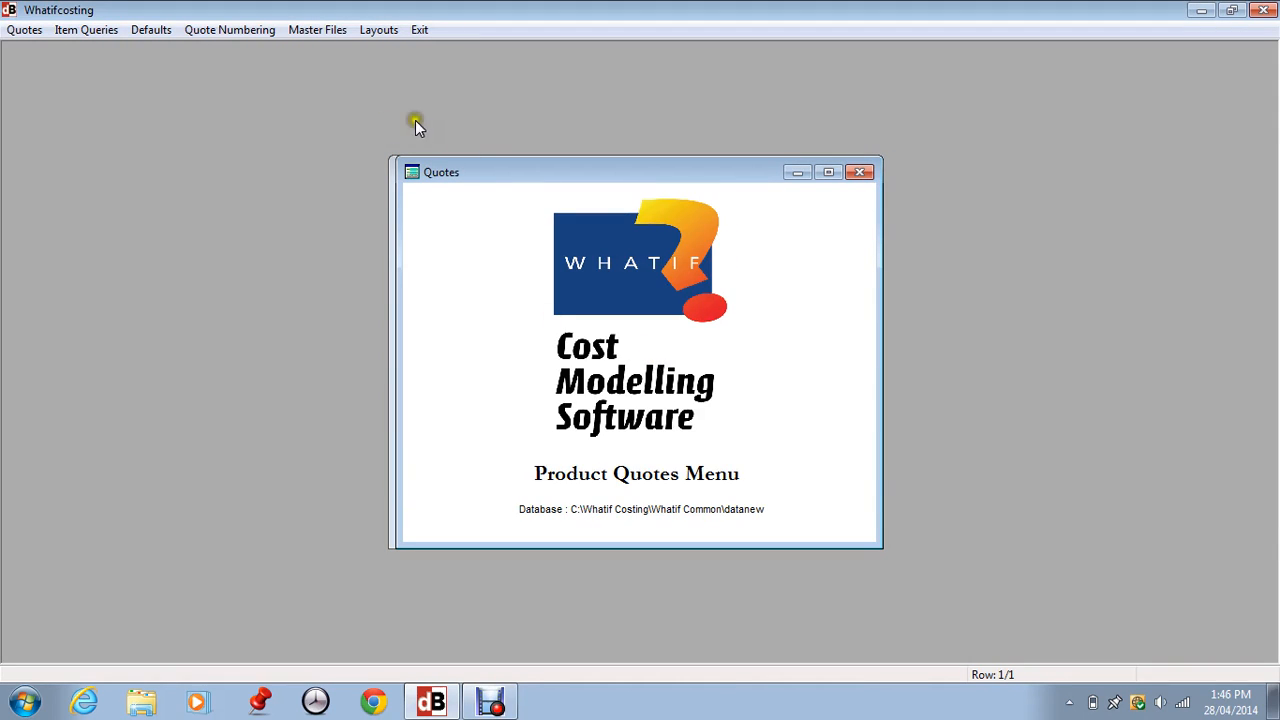
Open Other Defaults from the Defaults menu to reach Product Quote Defaults.
click(135, 30)
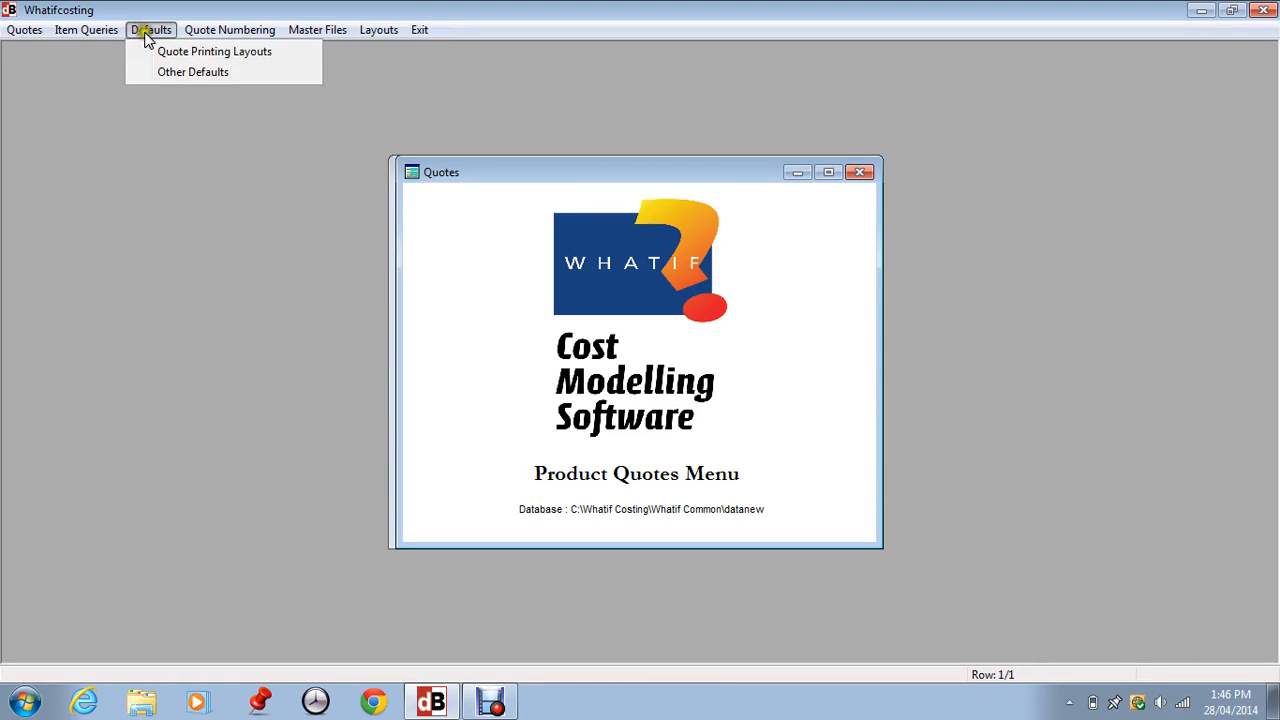
click(192, 72)
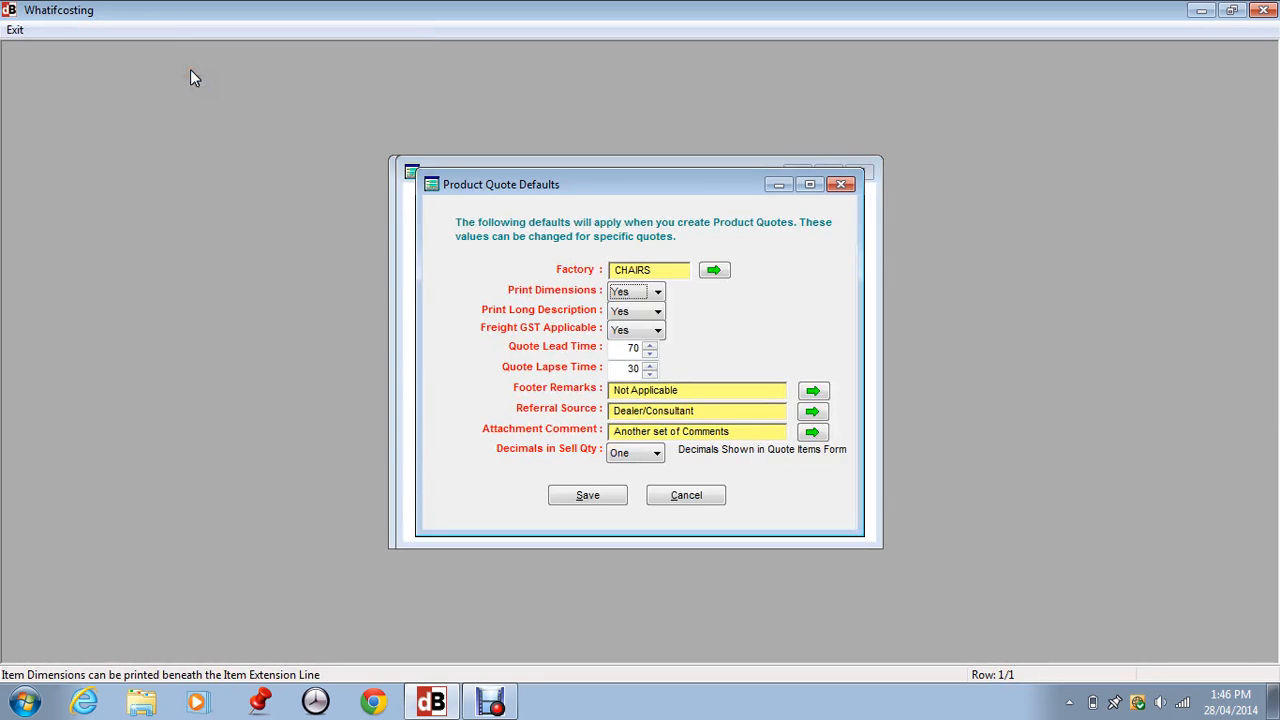
Pick CHAIRS as the default factory and check the Freight GST Applicable options.
click(713, 273)
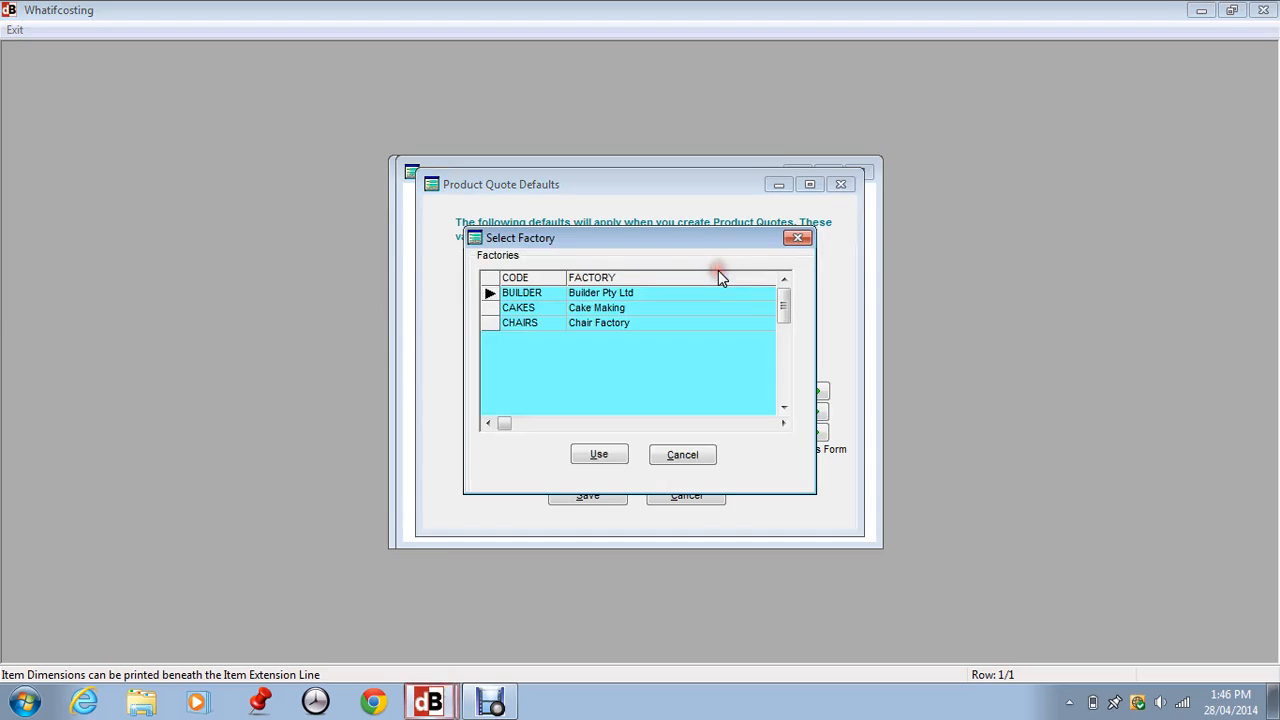
click(536, 322)
click(610, 460)
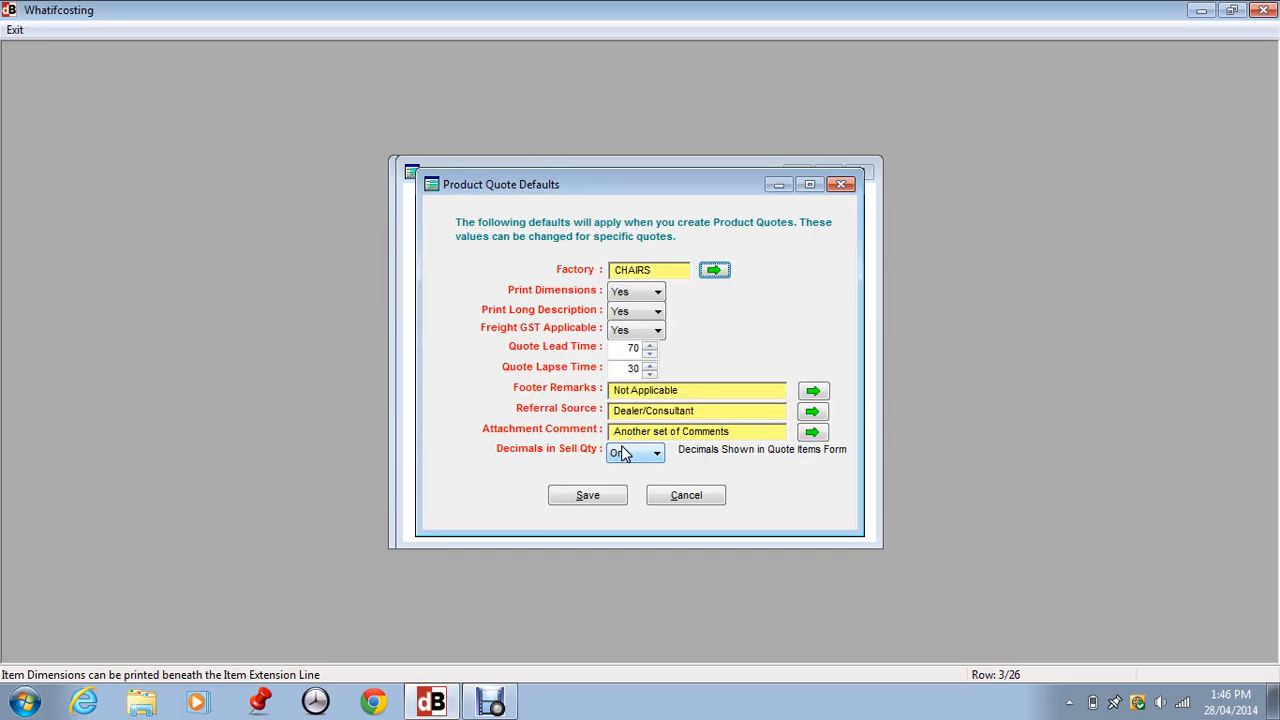
click(706, 278)
click(636, 330)
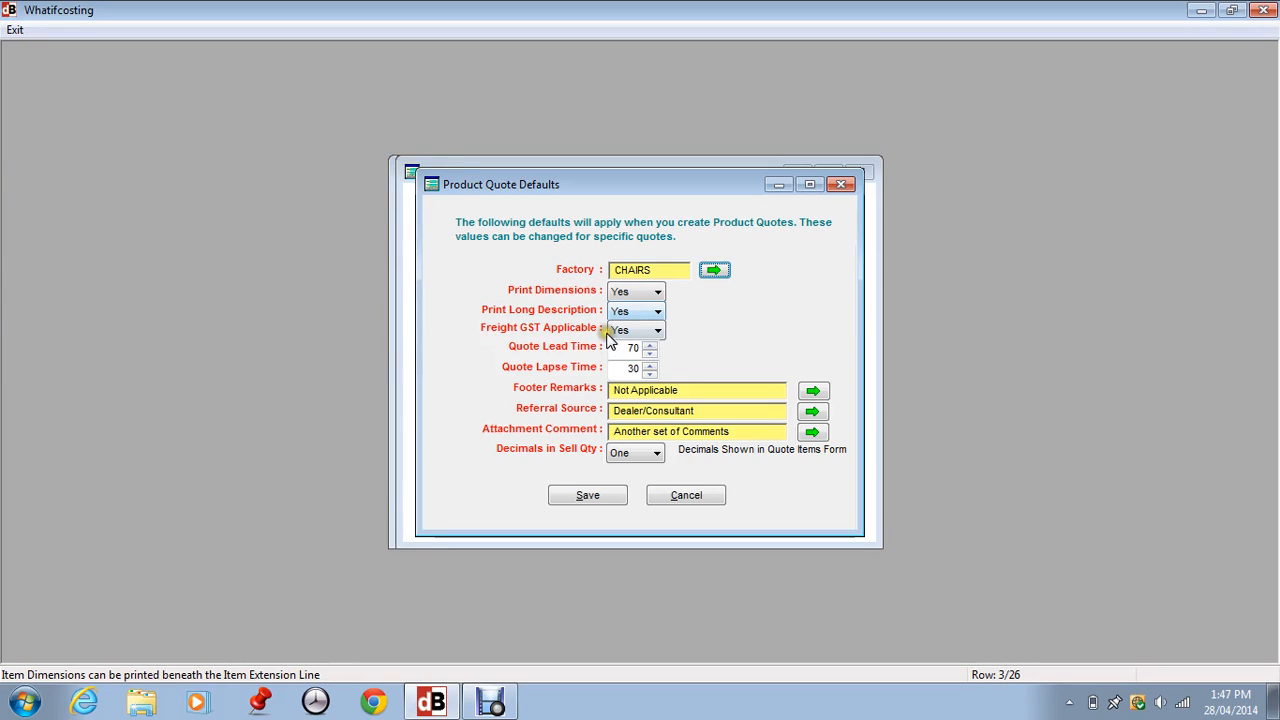
Raise the Quote Lapse Time with its spinner from 30 to about 60 days.
click(632, 343)
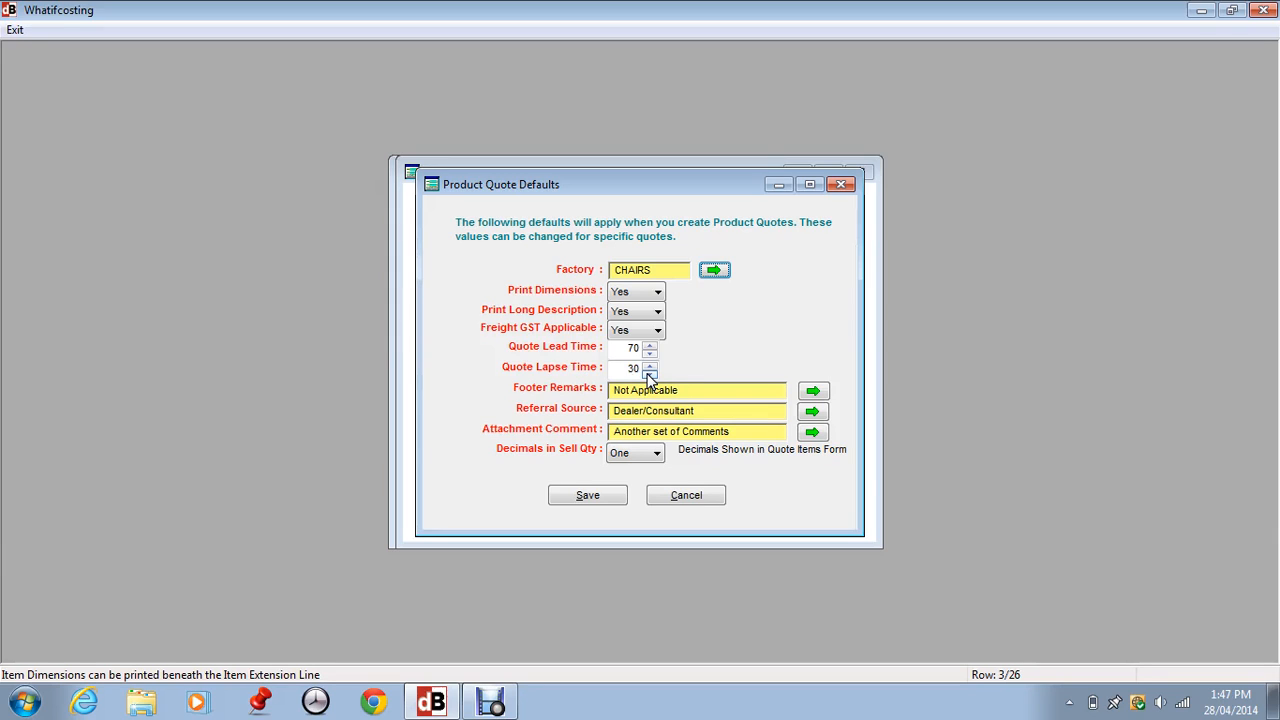
click(649, 364)
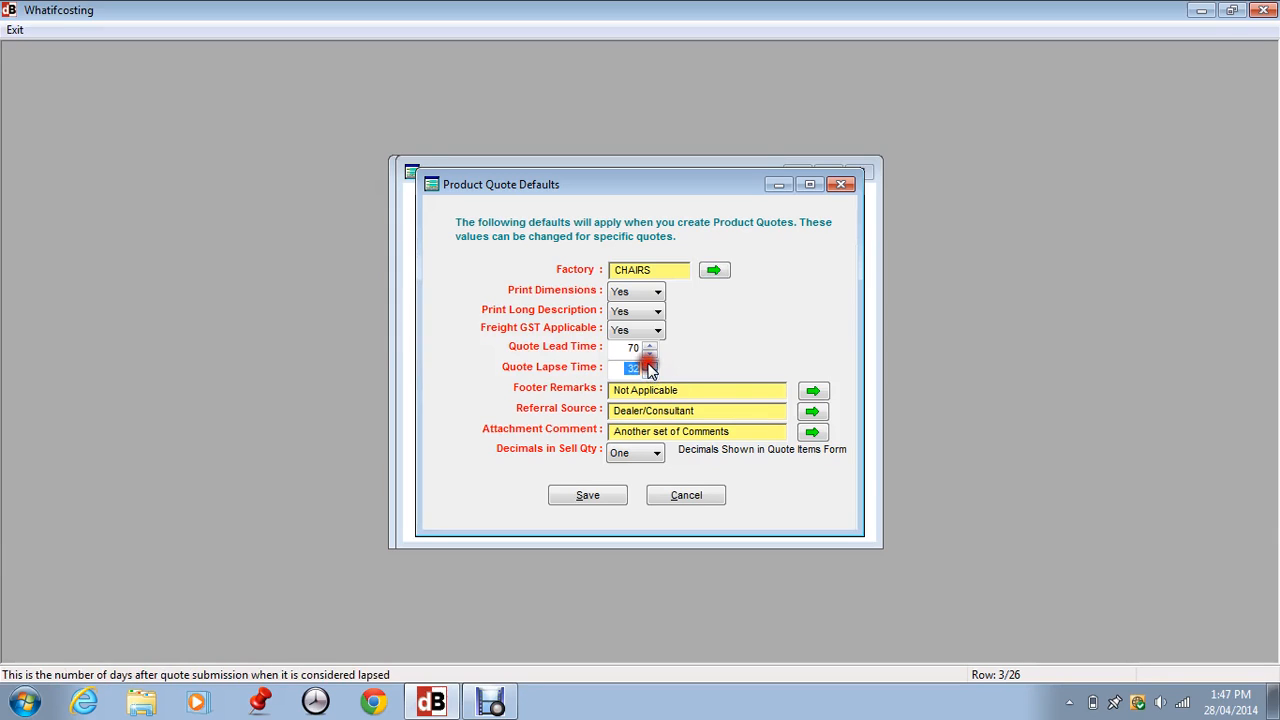
click(649, 364)
click(649, 365)
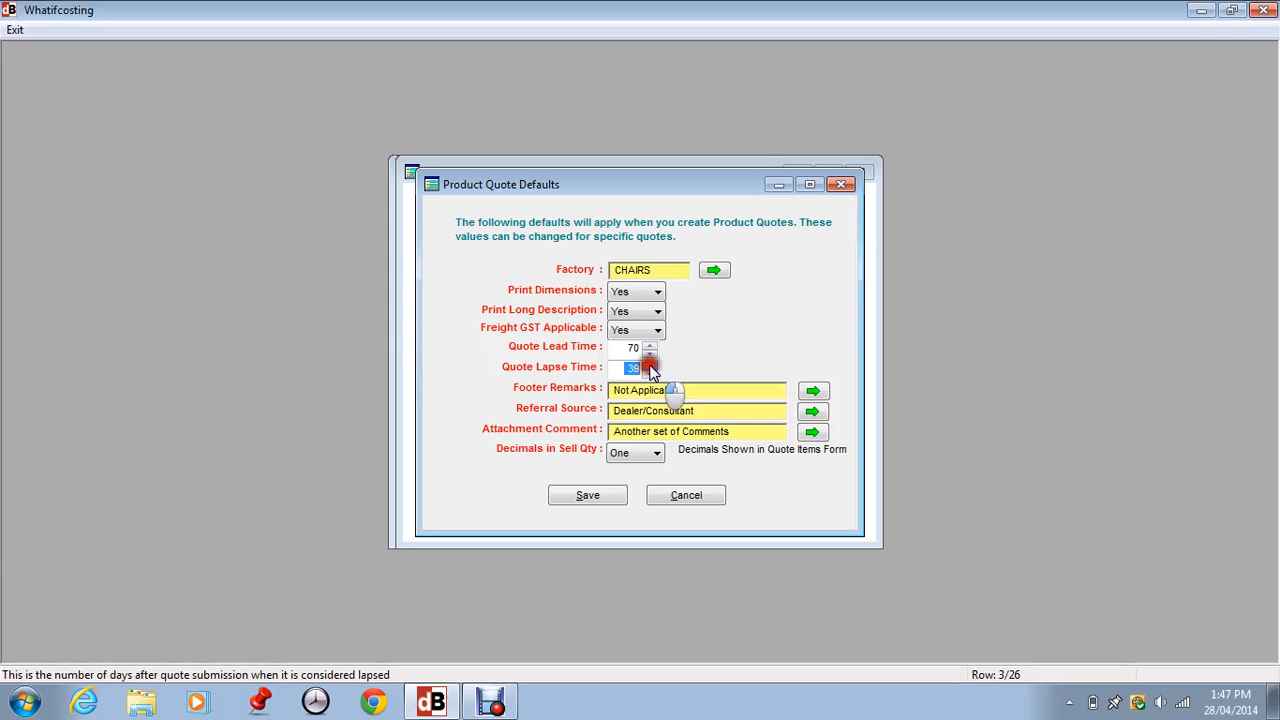
click(650, 365)
click(649, 365)
click(649, 365)
click(649, 365)
click(649, 365)
click(649, 365)
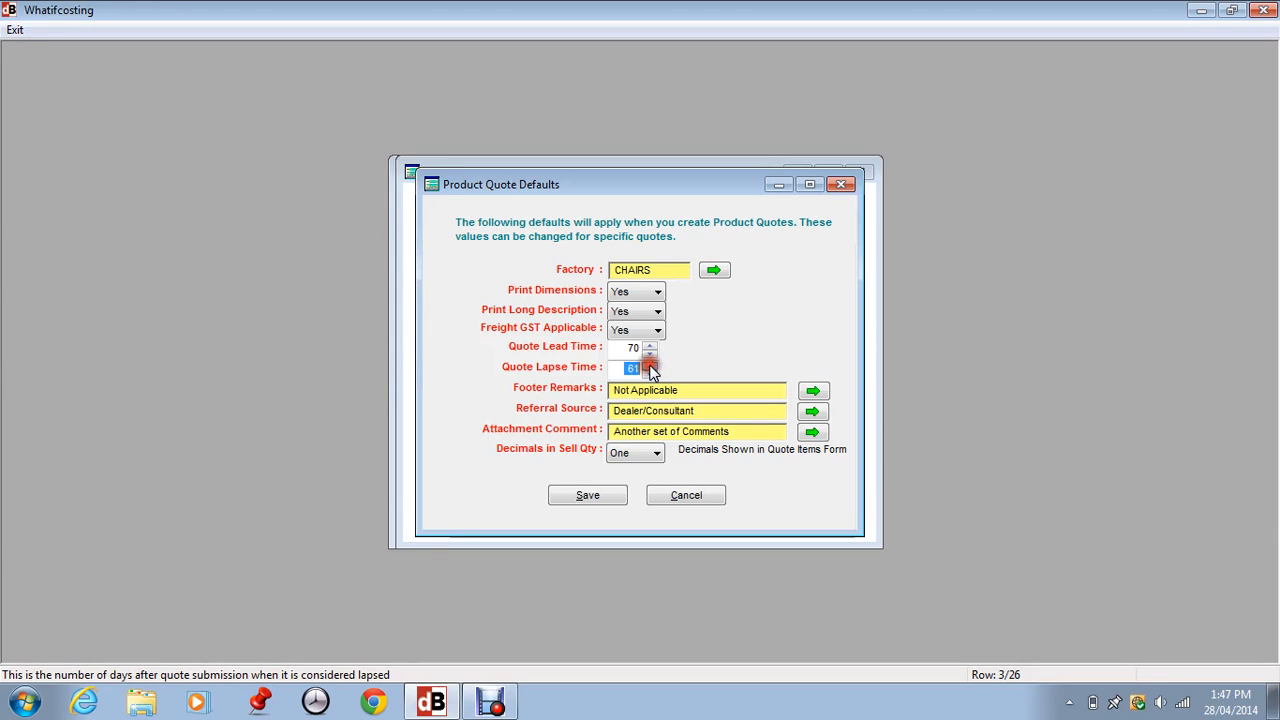
click(649, 365)
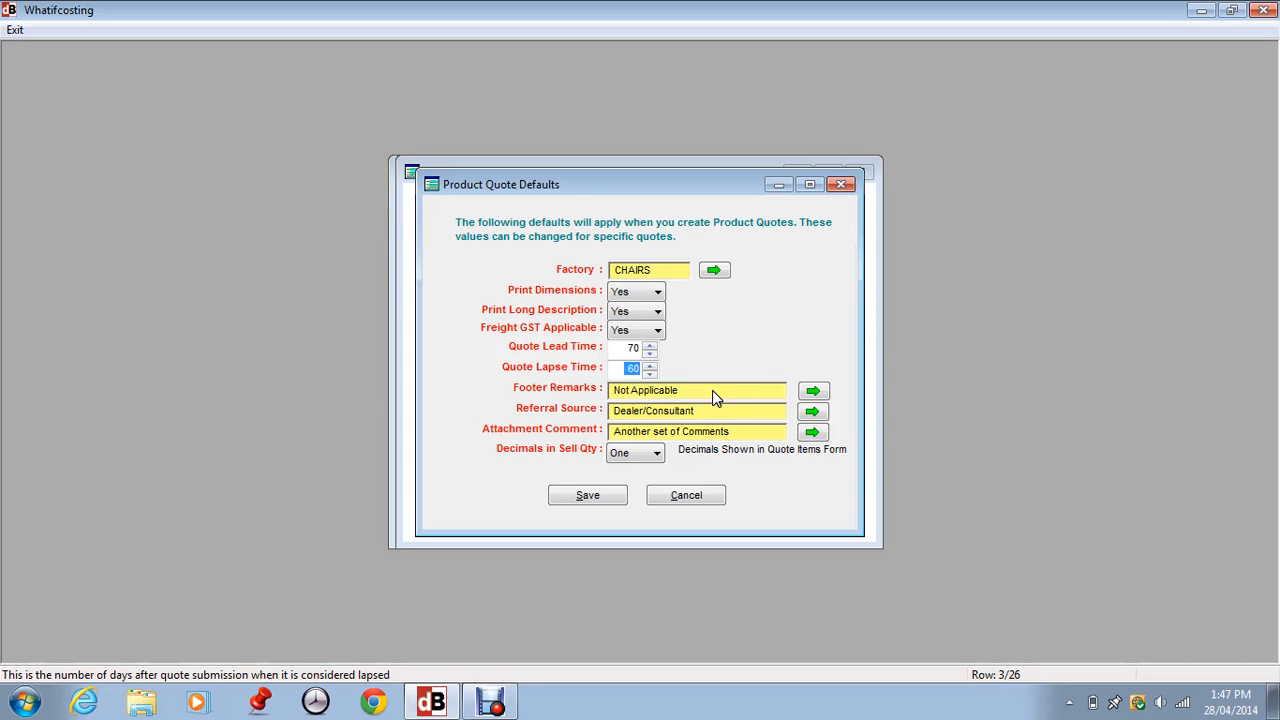
Preview footer remark sets 2, 1 and the Job Quote Footer, then close the list unchanged.
click(812, 391)
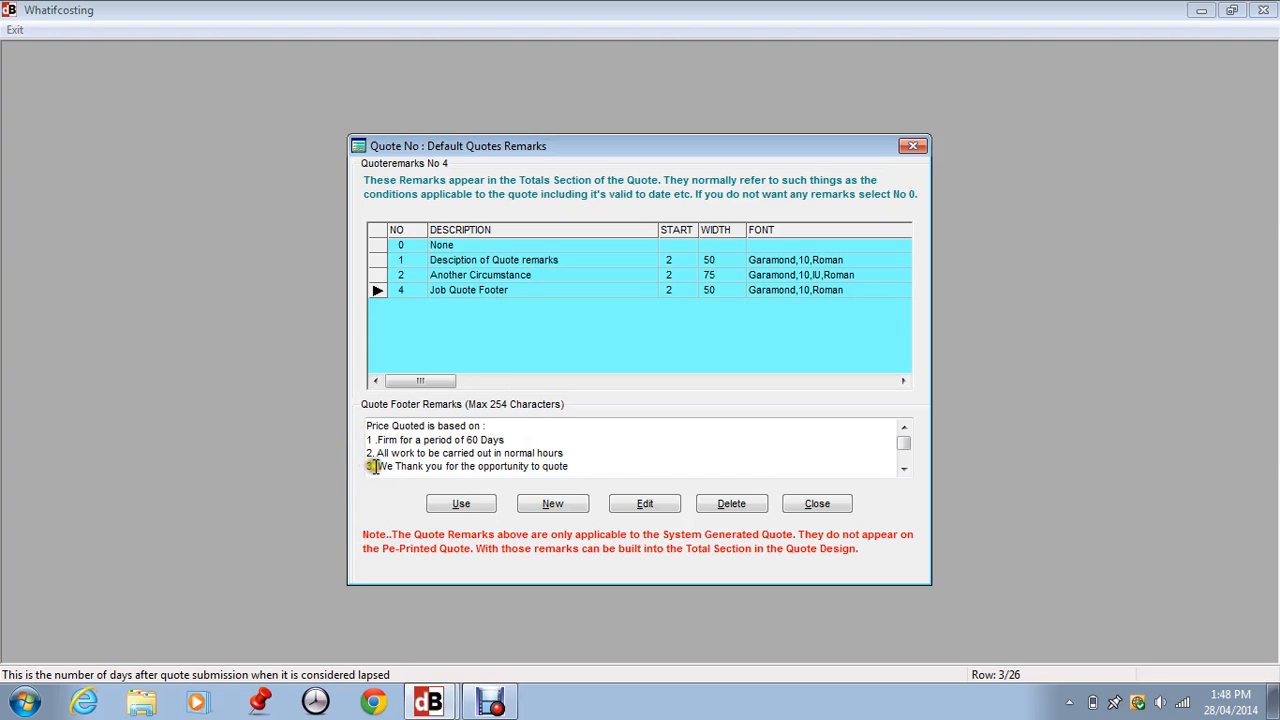
click(380, 274)
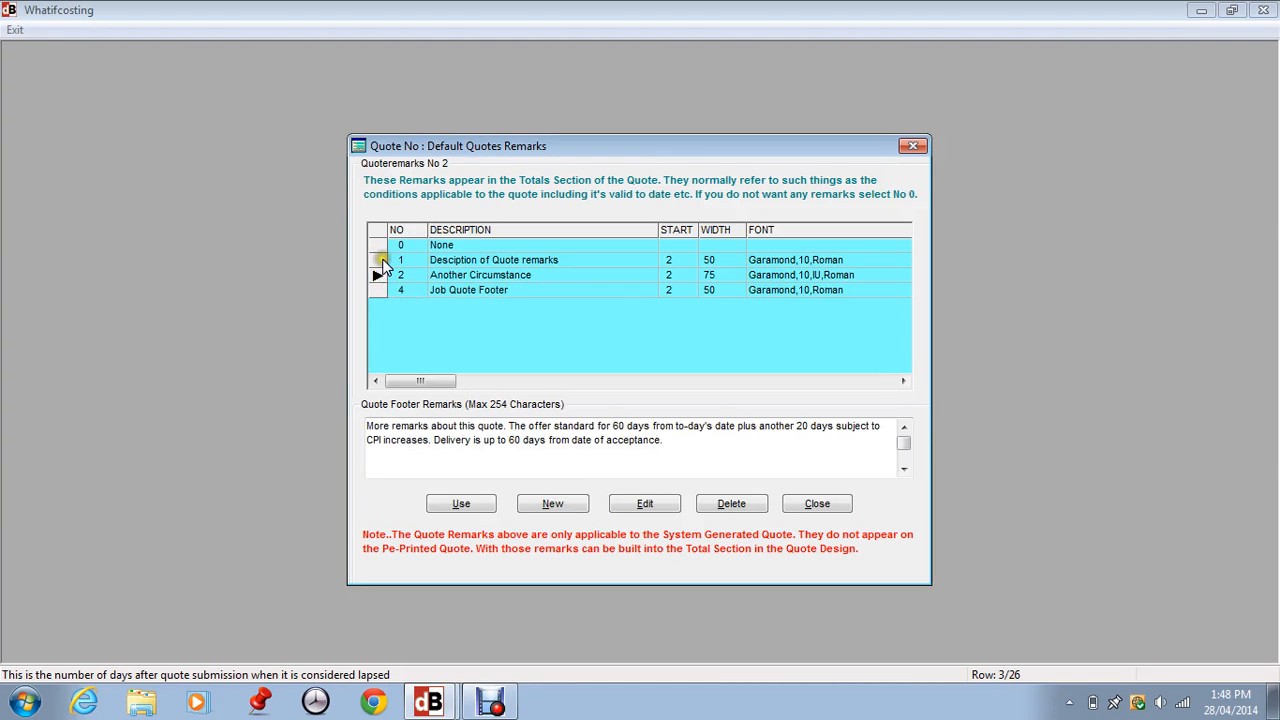
click(381, 260)
click(381, 290)
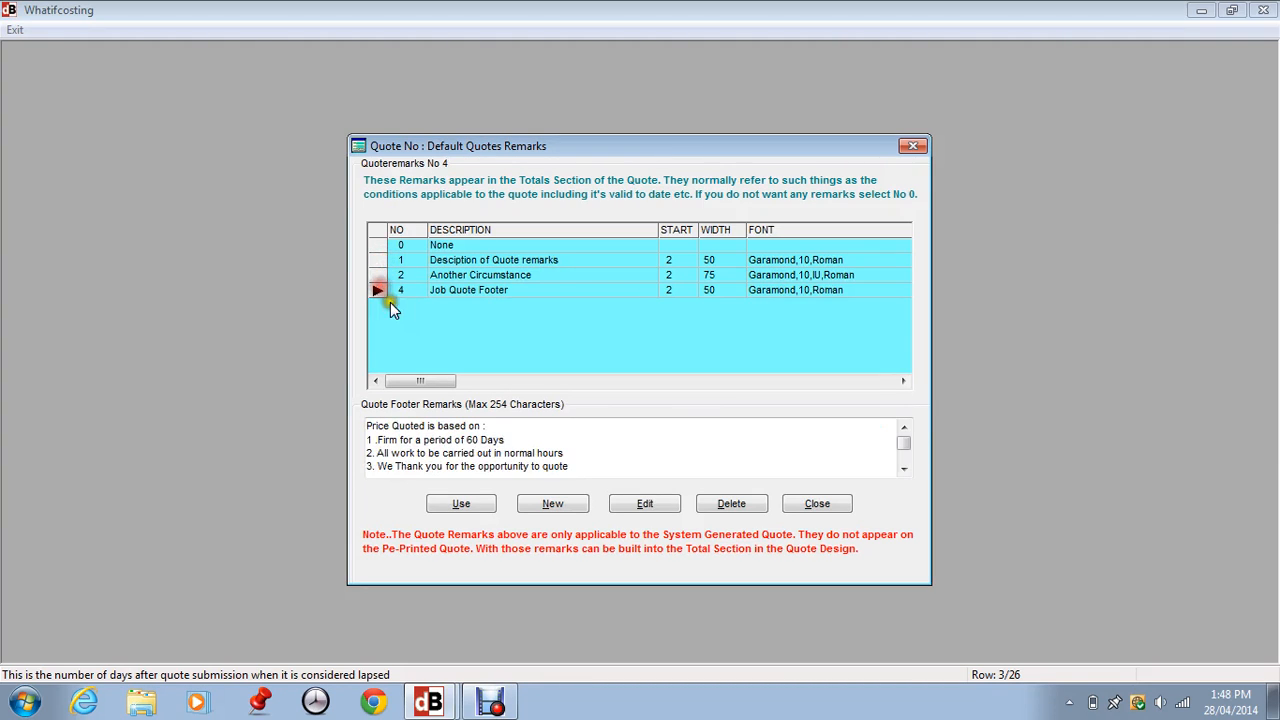
click(574, 500)
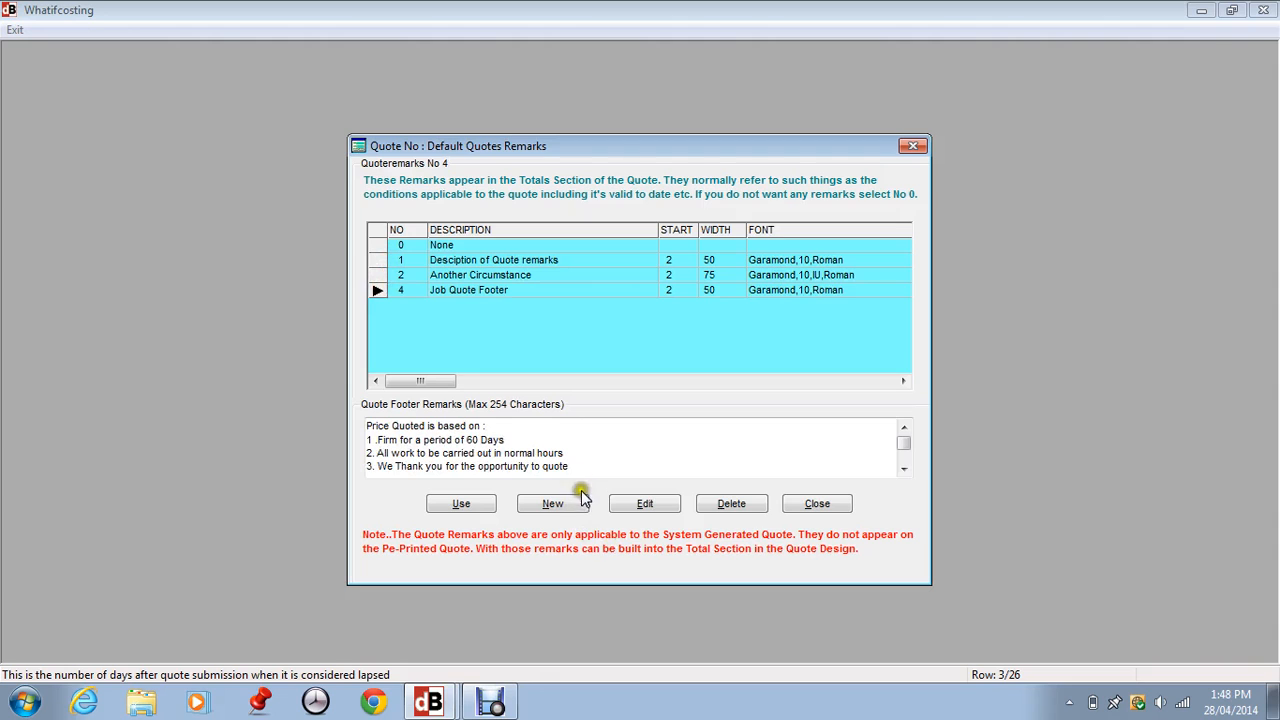
click(650, 502)
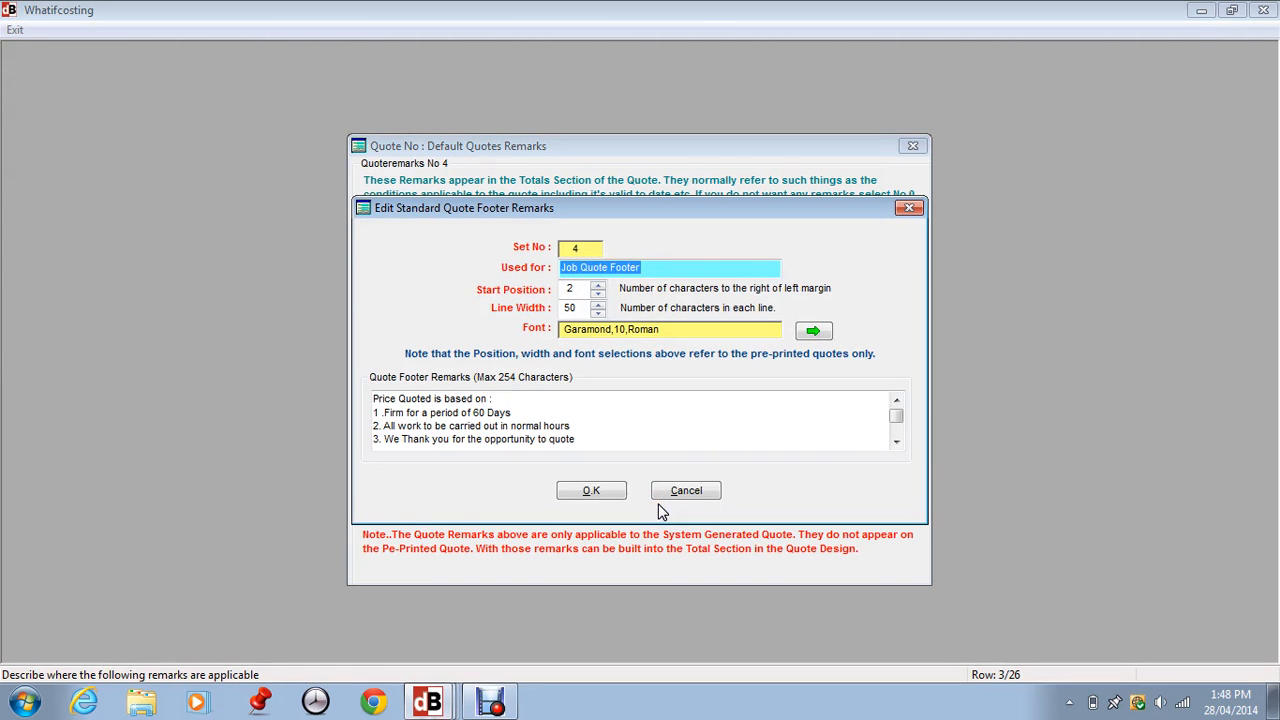
click(694, 489)
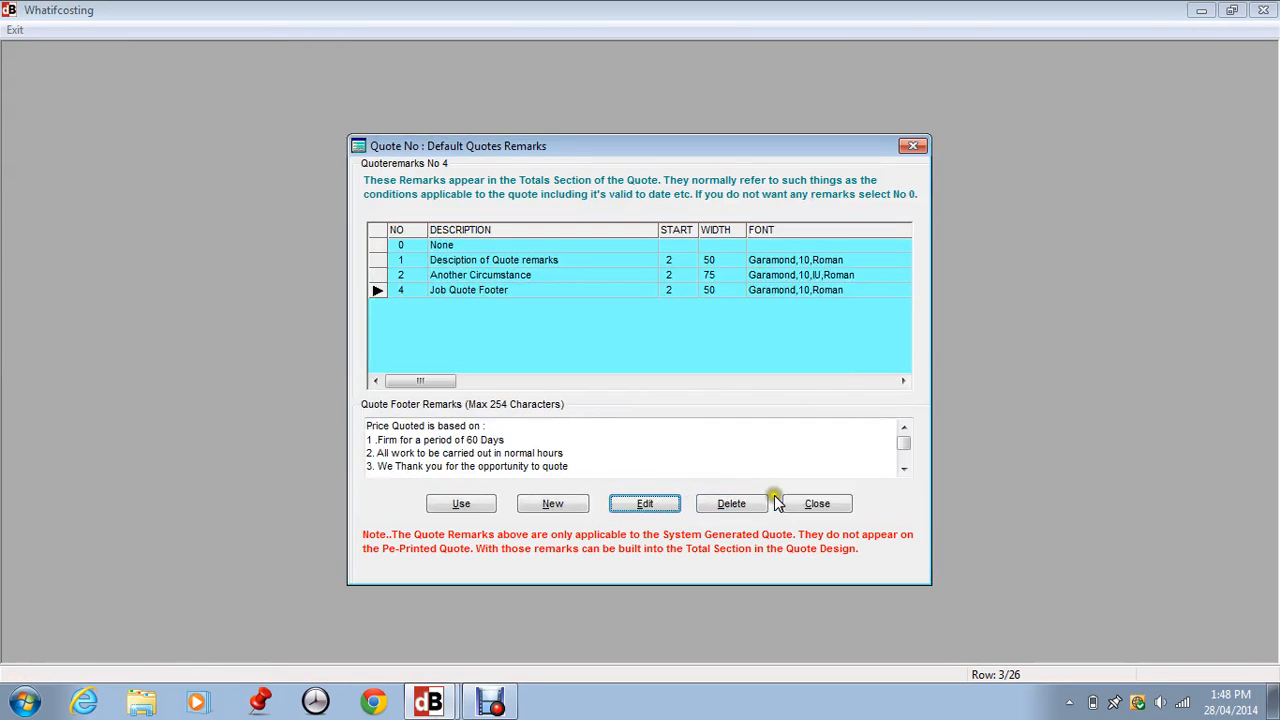
click(826, 504)
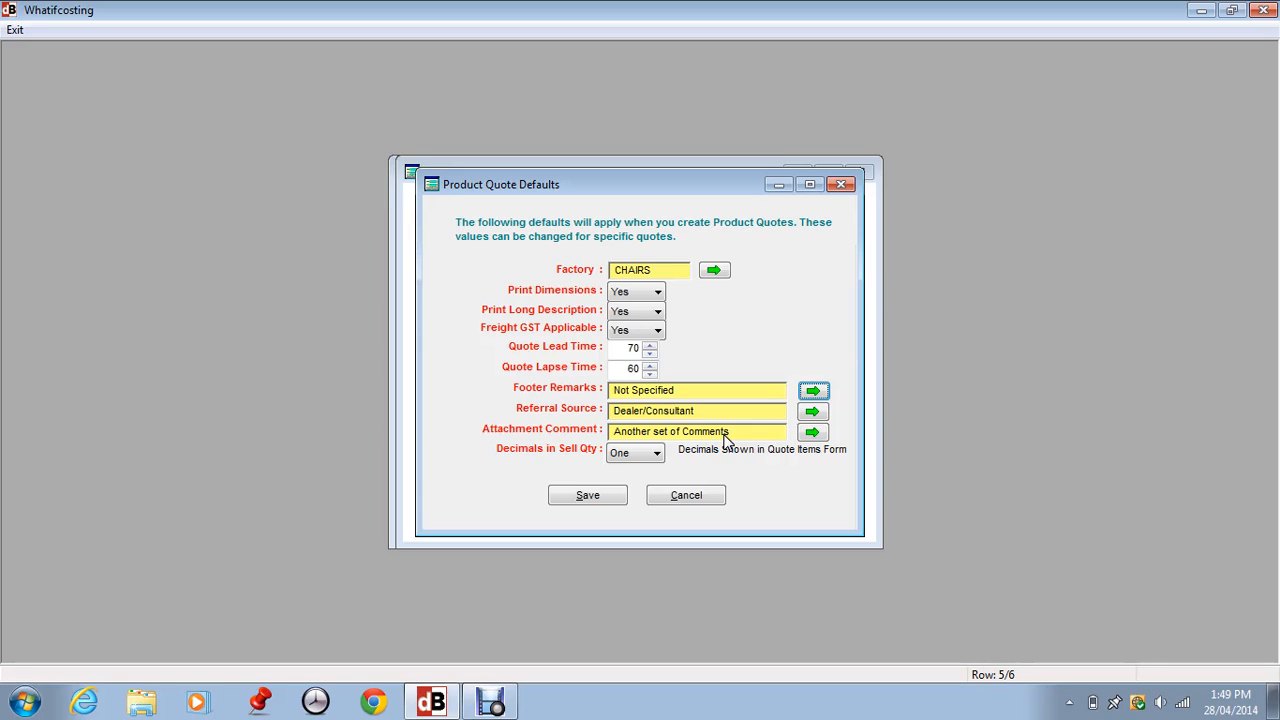
Choose 'Des of 2' (row 2) from the Attachments list as the attachment comment.
click(820, 433)
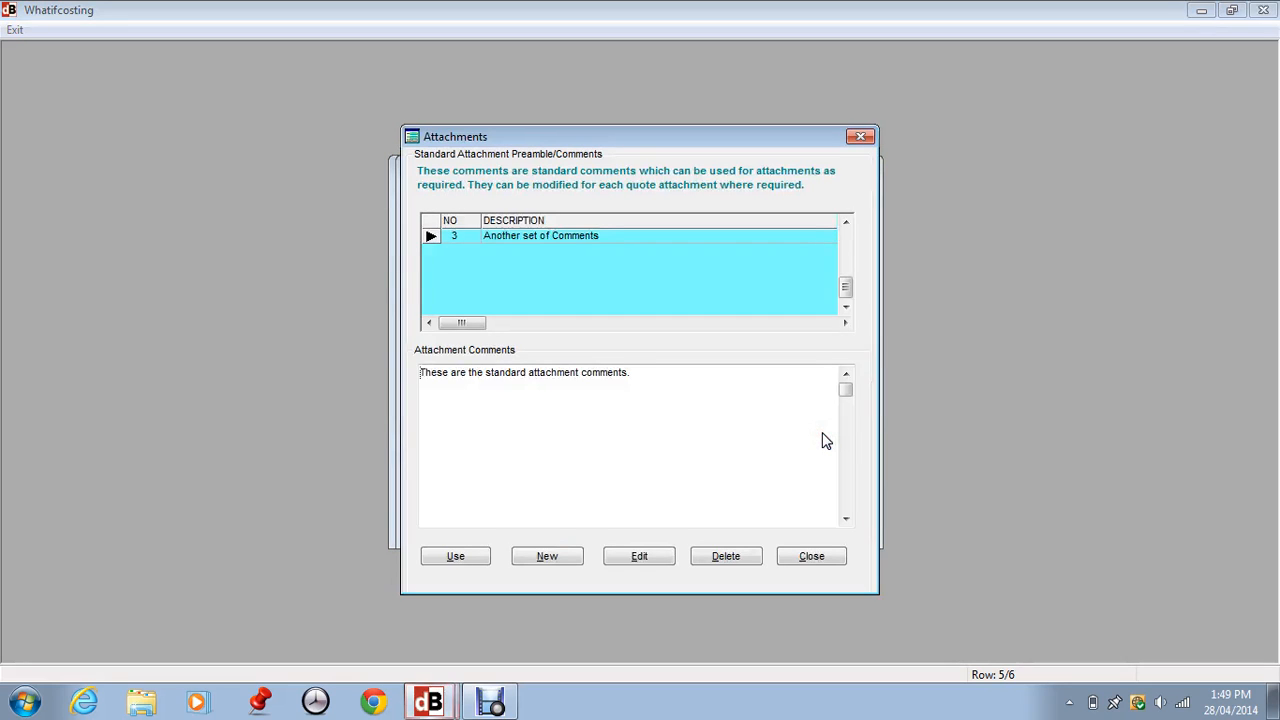
drag(846, 280, 848, 252)
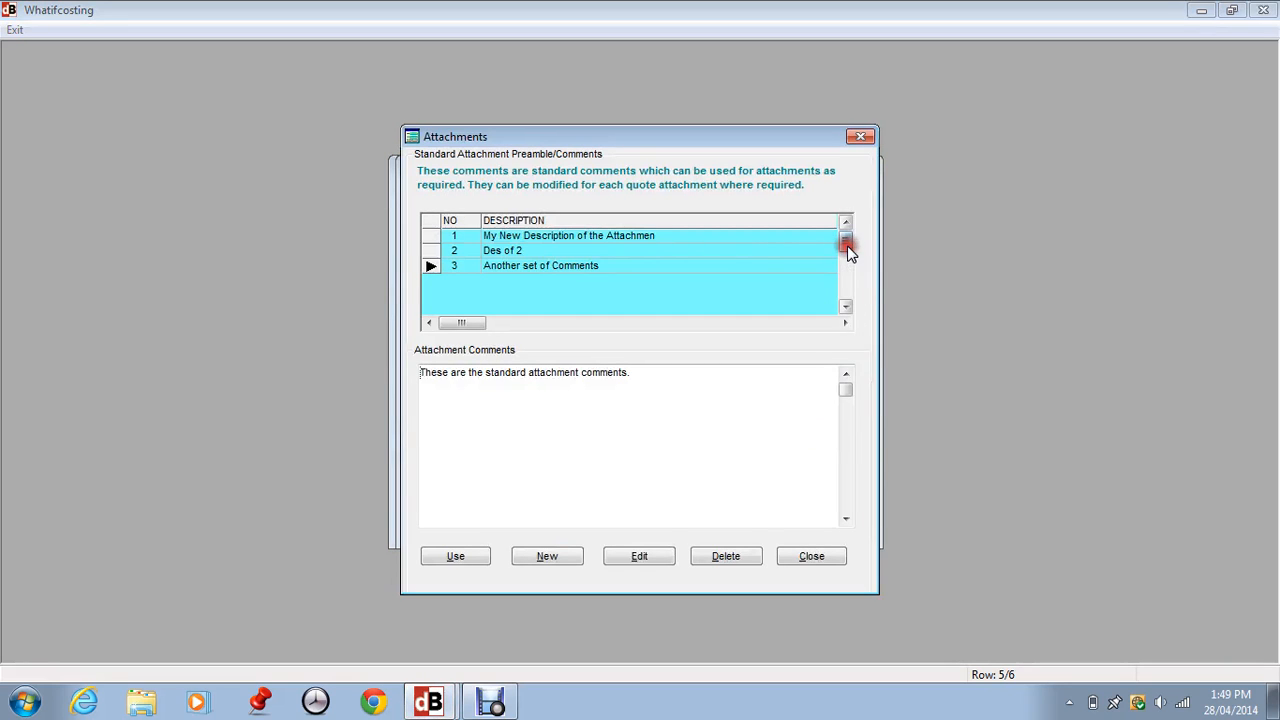
click(452, 237)
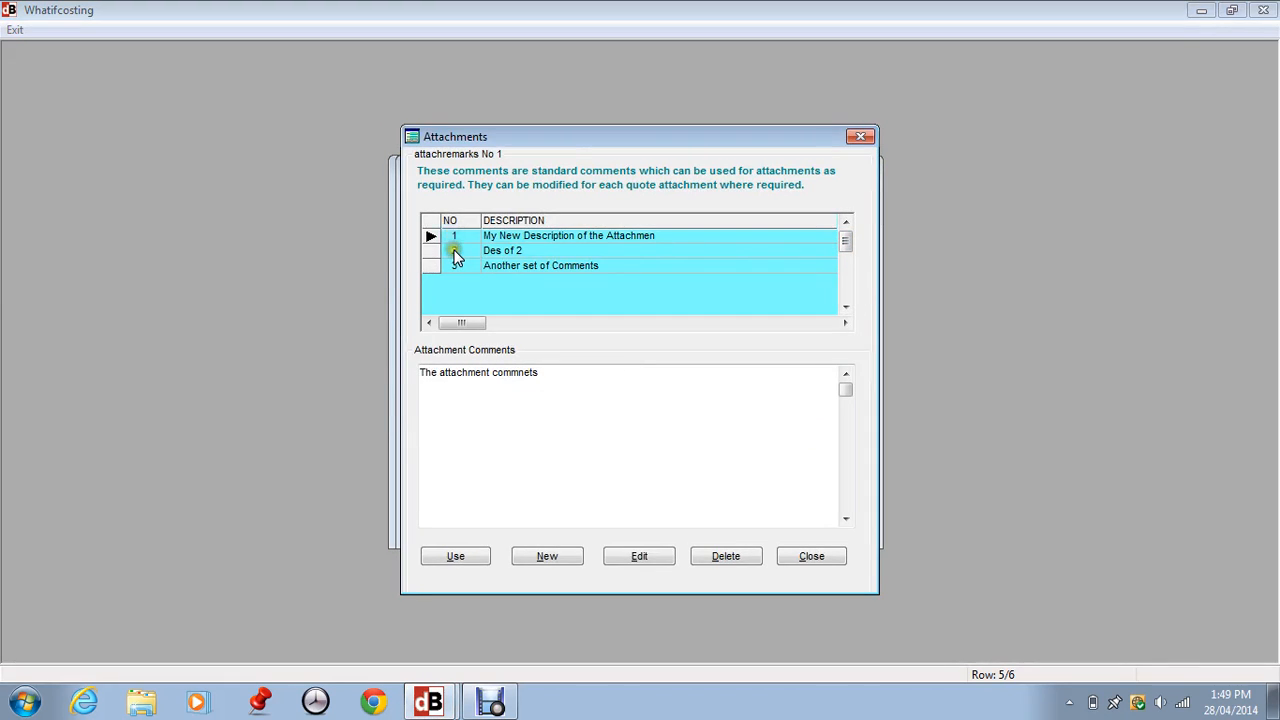
click(454, 251)
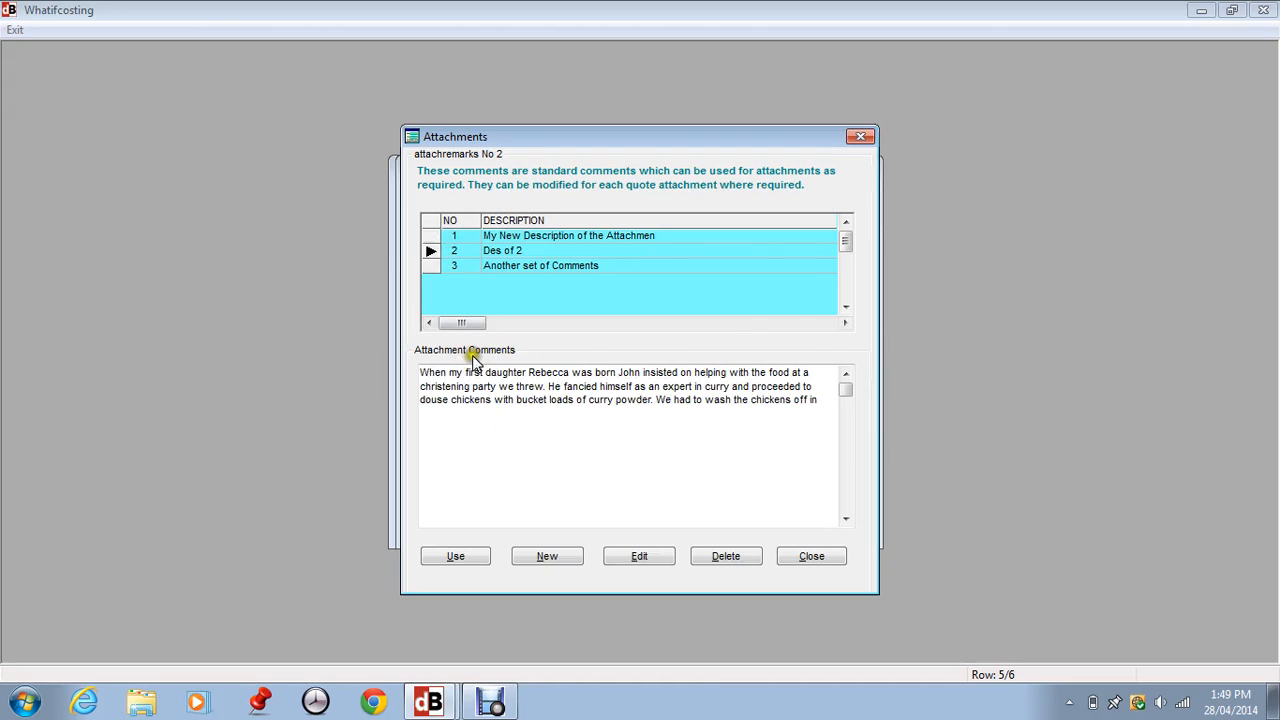
click(794, 516)
click(837, 556)
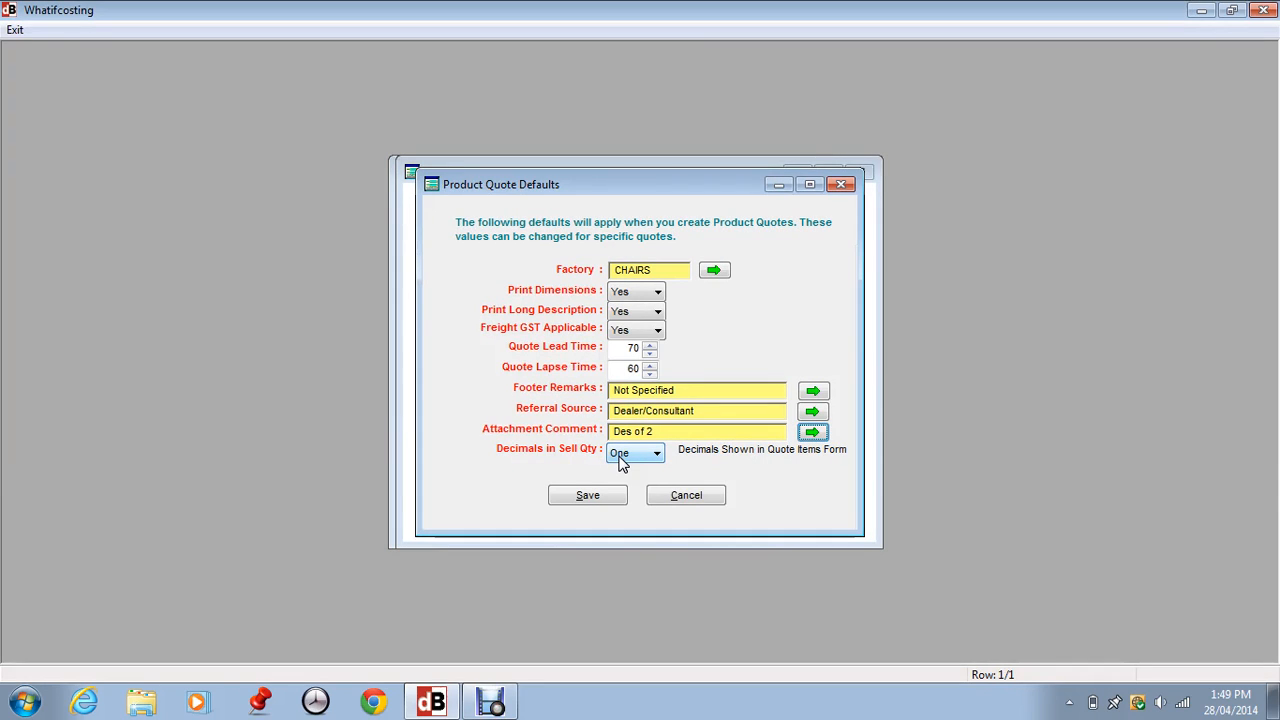
Keep Decimals in Sell Qty at One and save the Product Quote Defaults.
click(670, 452)
click(658, 454)
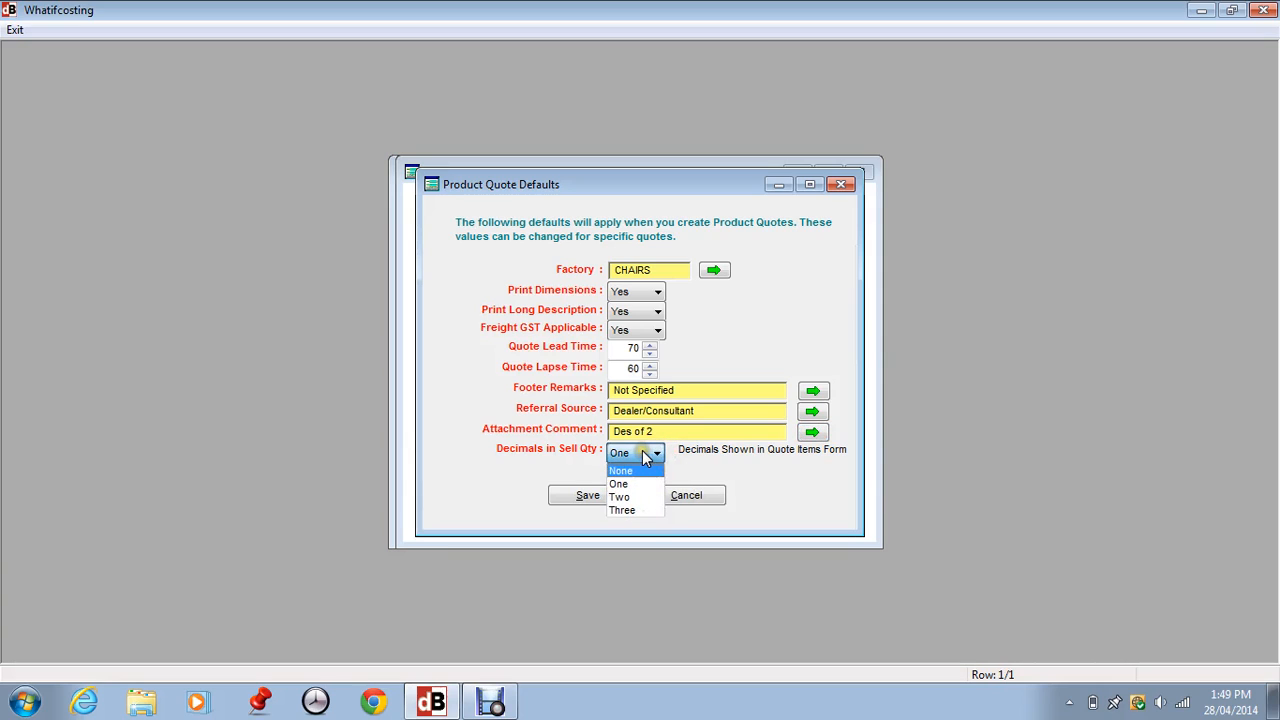
click(630, 484)
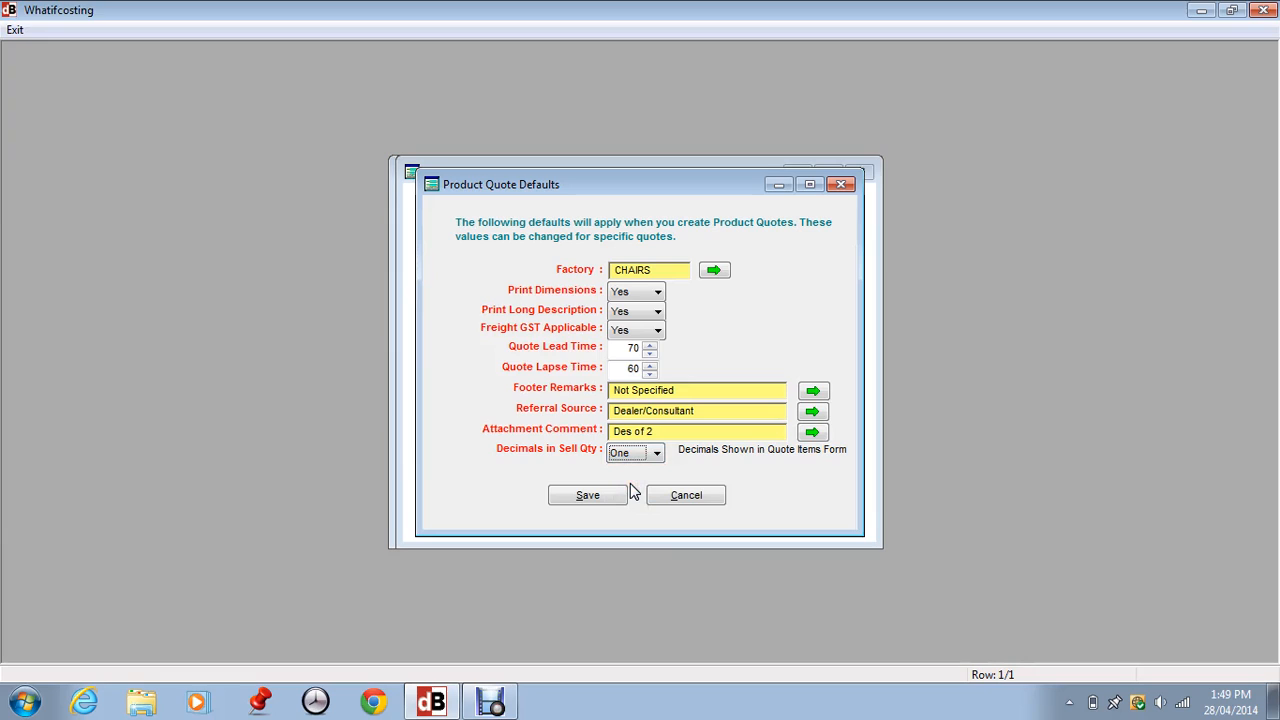
click(642, 454)
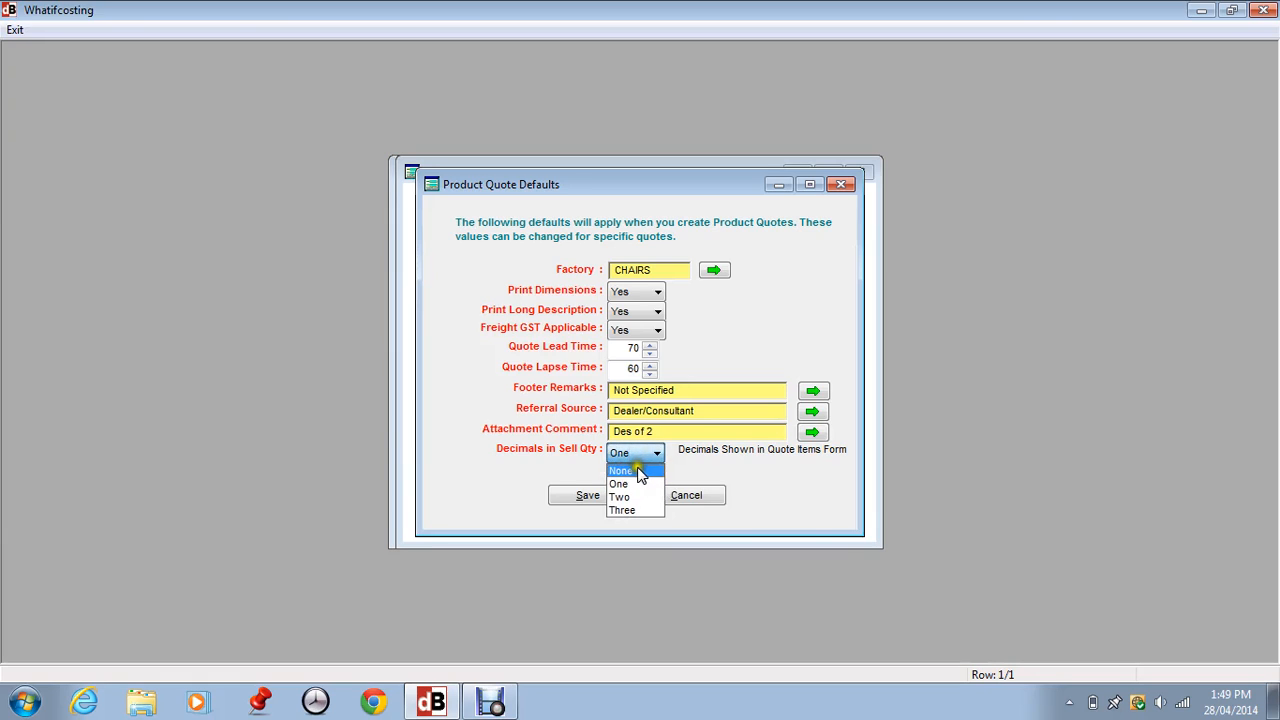
click(634, 468)
click(658, 453)
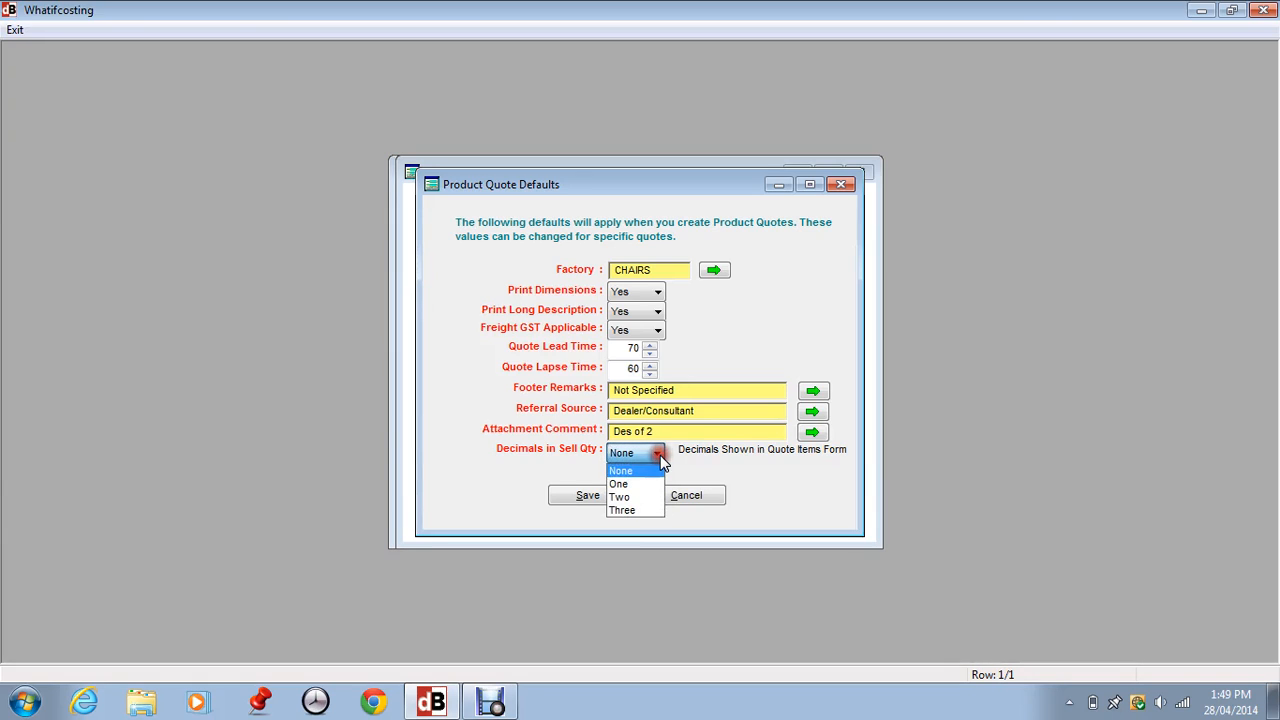
click(641, 485)
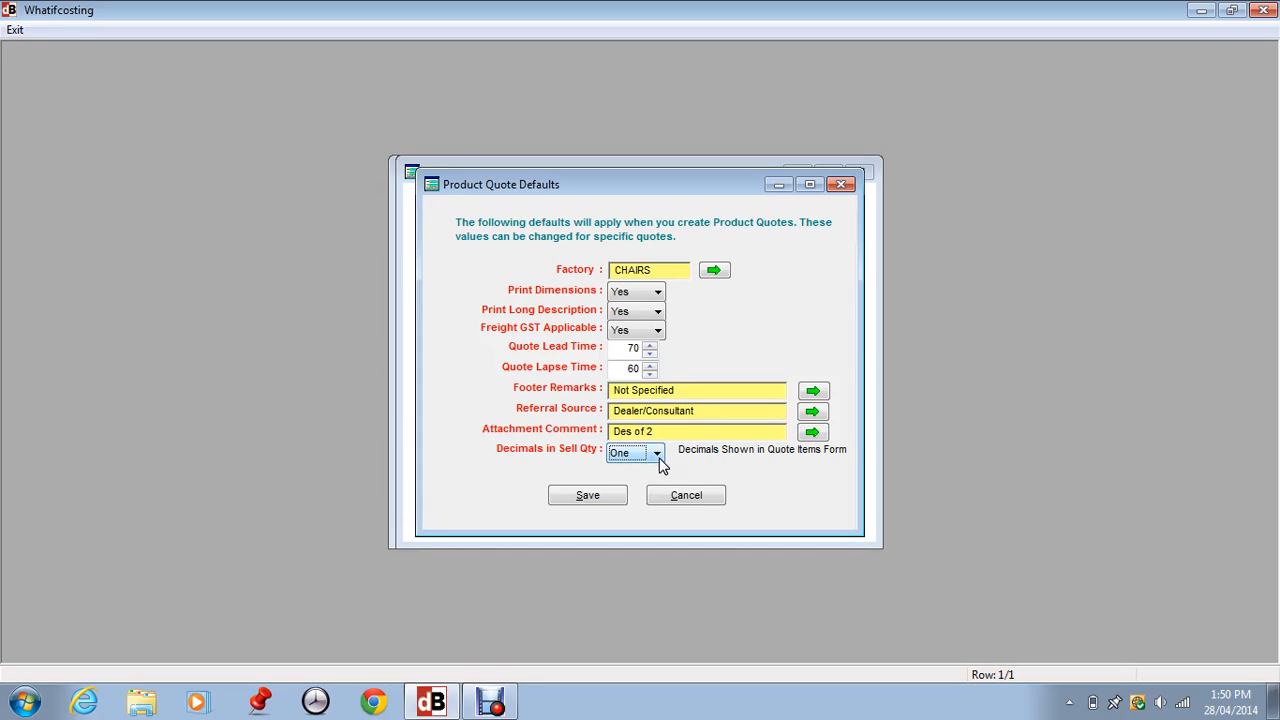
click(593, 493)
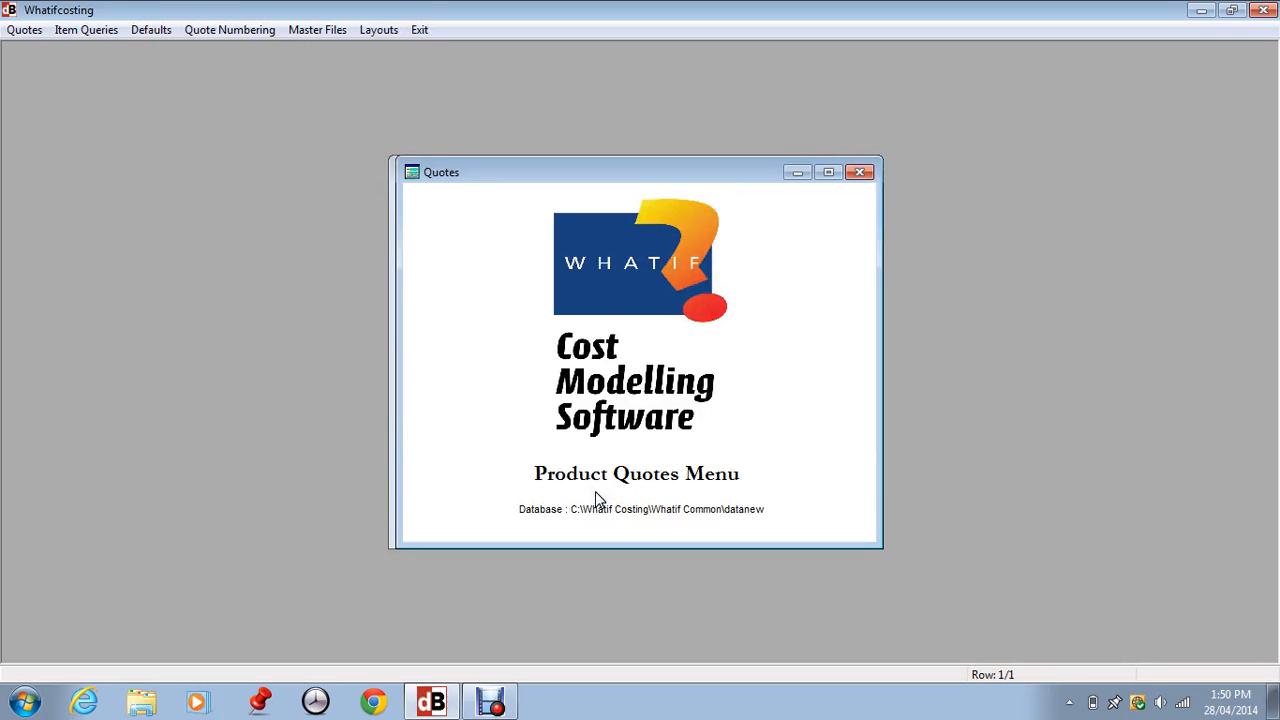